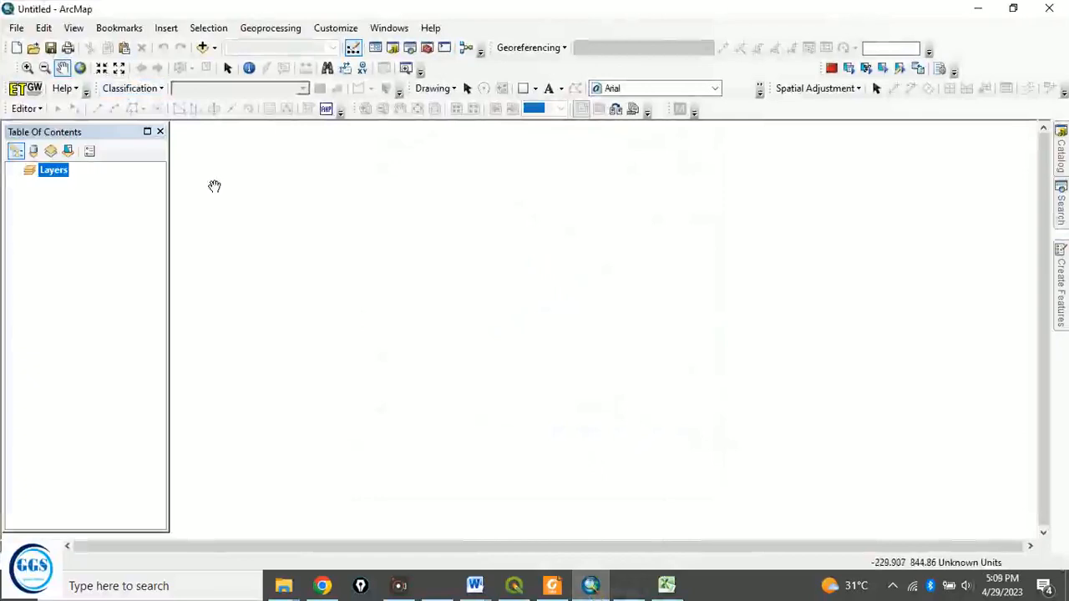
- Review the Word outline of vector, raster and text point data types in Document6, and return to ArcMap
left_click(227, 68)
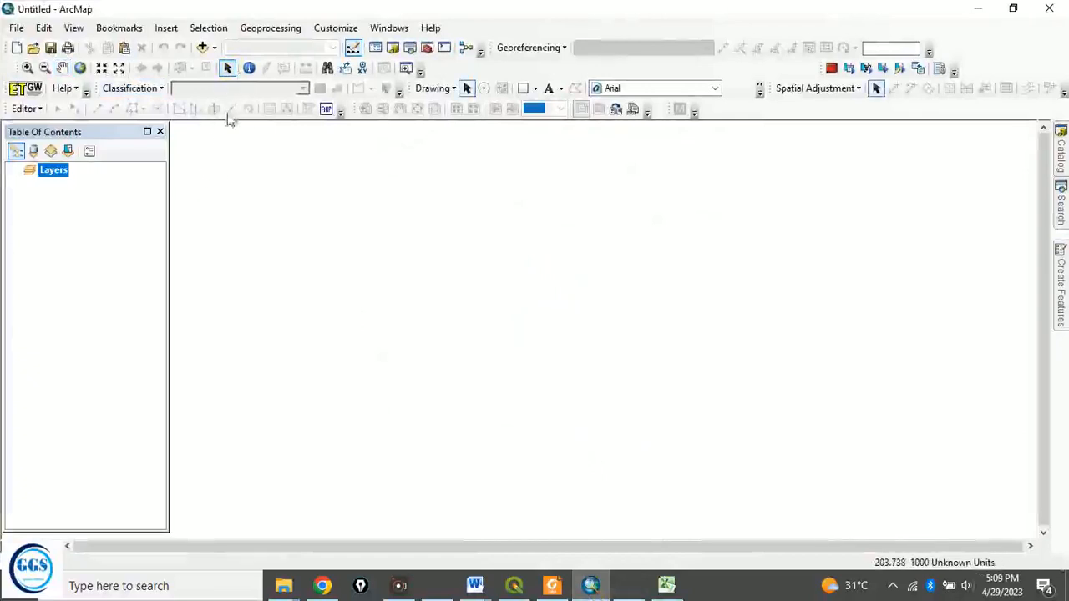
left_click(476, 588)
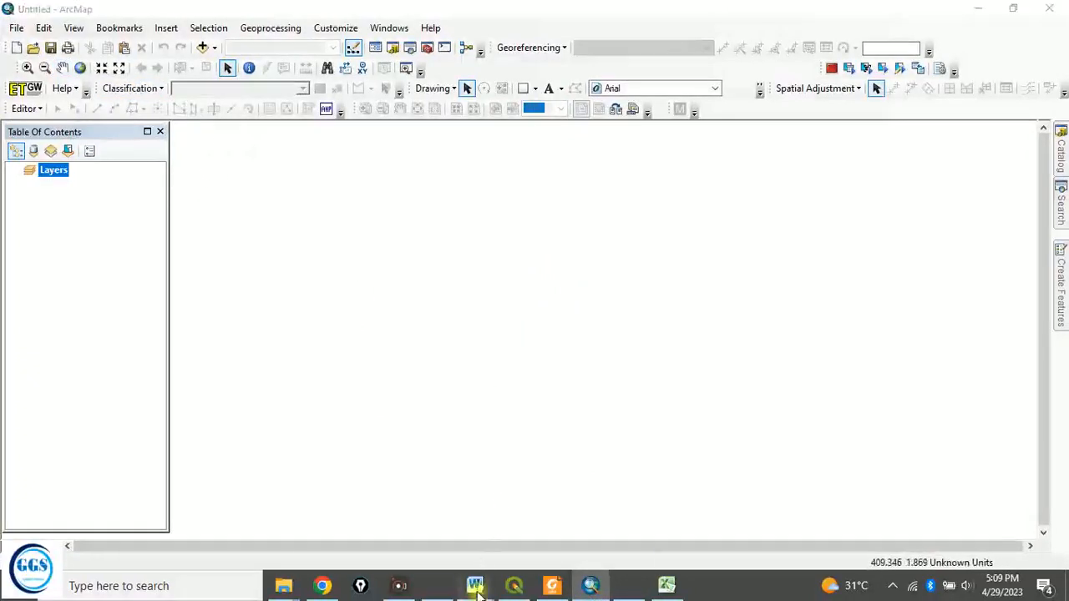
left_click(358, 506)
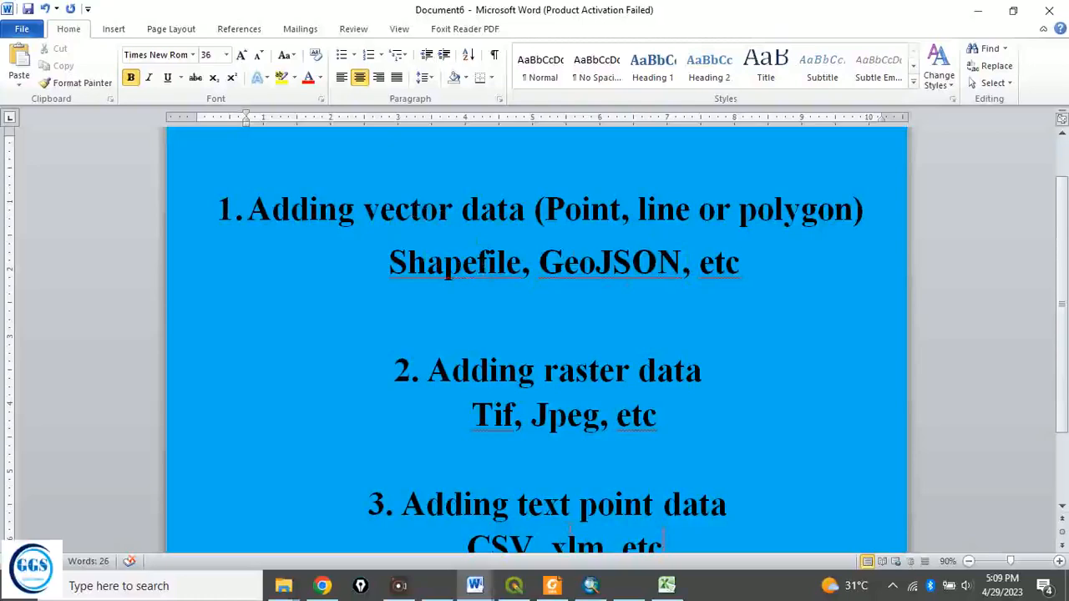
left_click(591, 586)
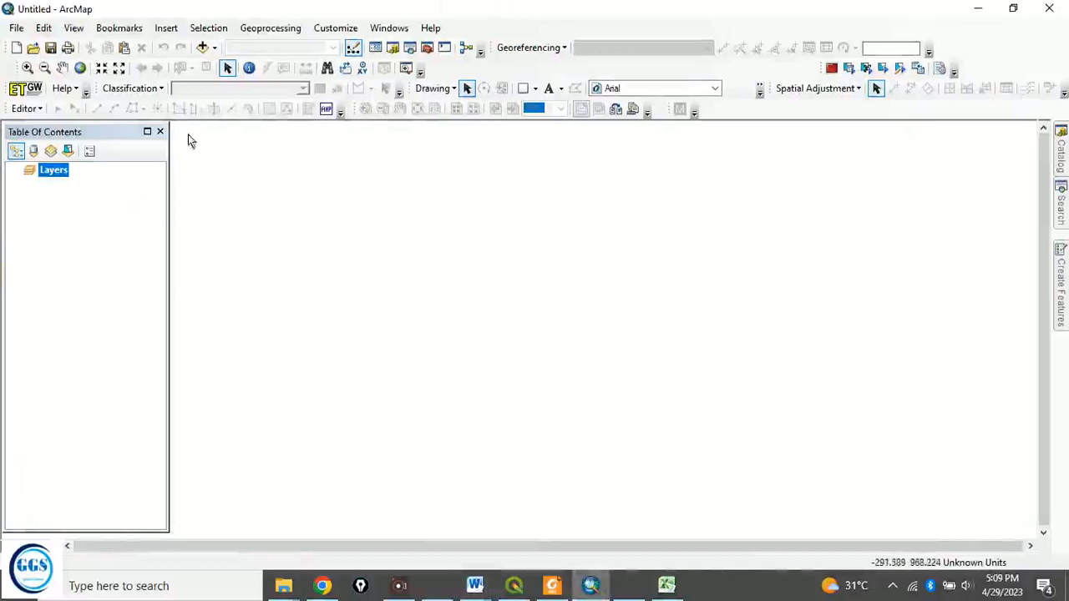
- Start adding data and browse to the KOGI folder inside the C:\NIGERIAN STATES SHPFILE folder connection
left_click(203, 50)
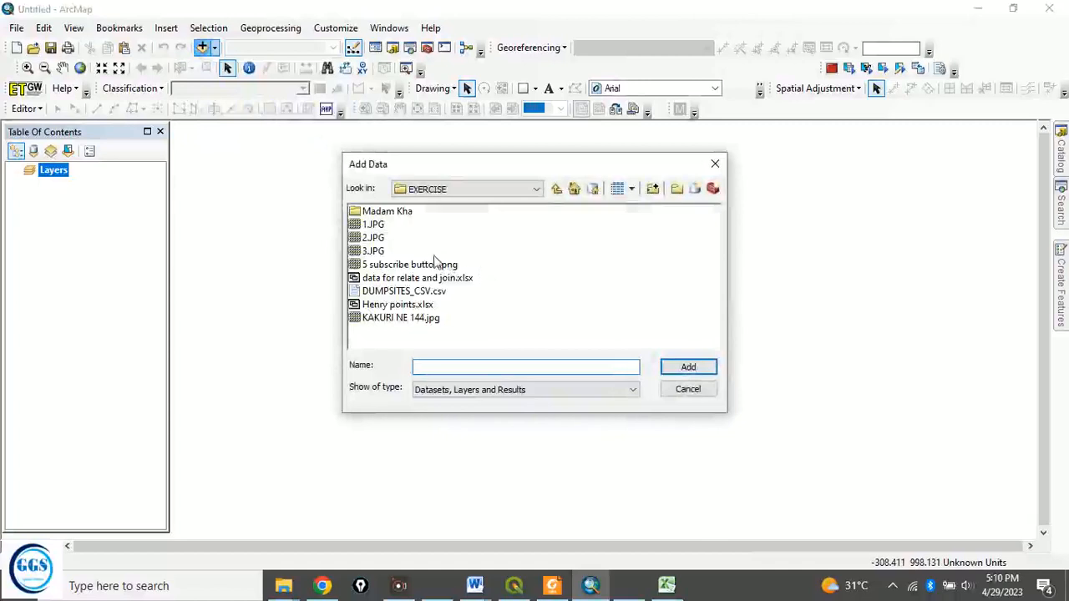
left_click(560, 191)
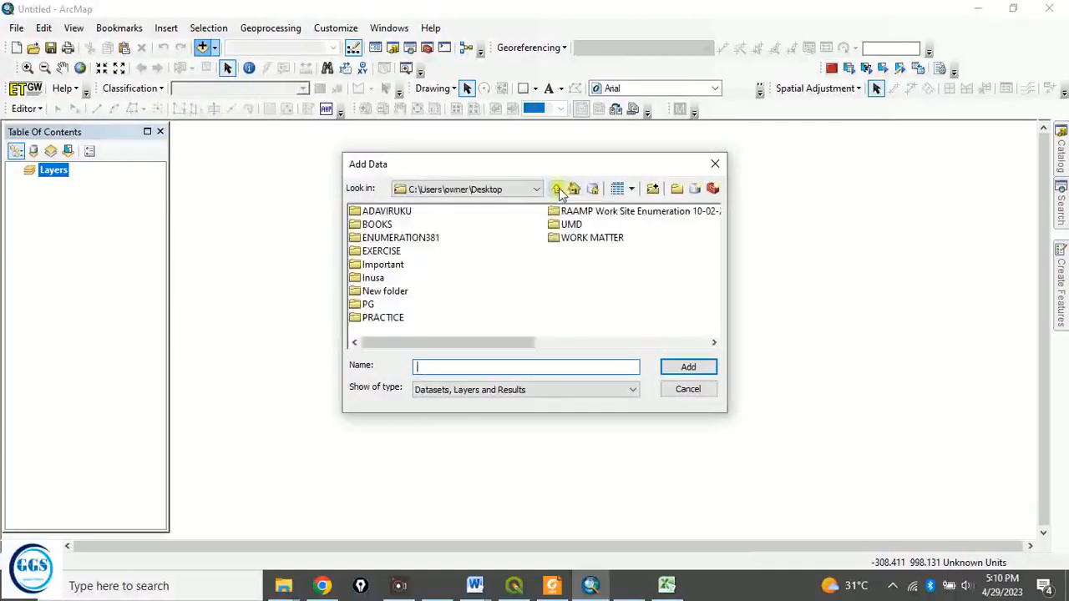
left_click(559, 190)
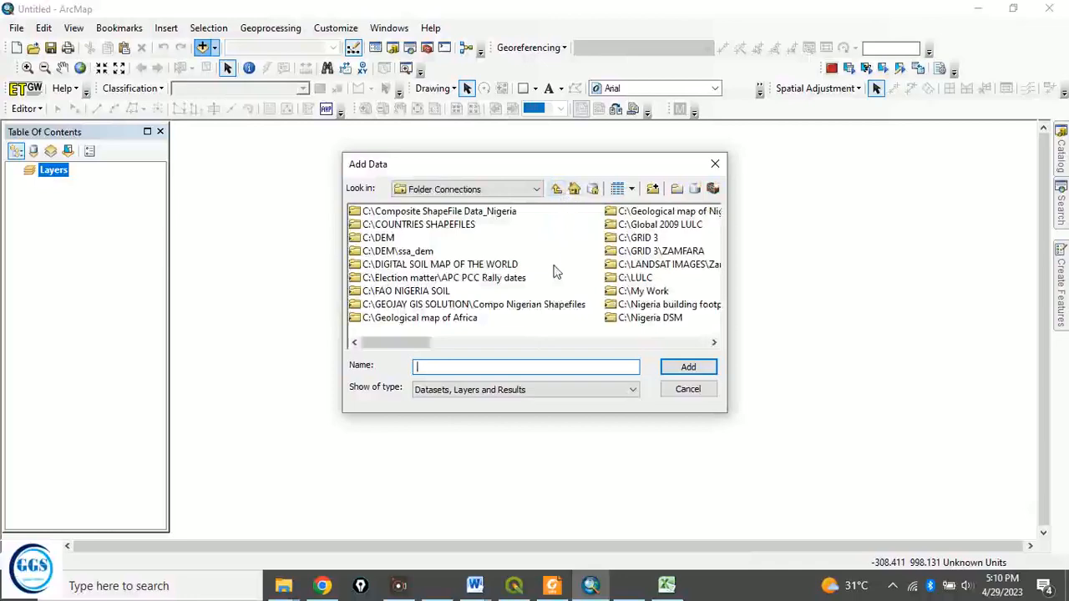
scroll(552, 273, "down", 3)
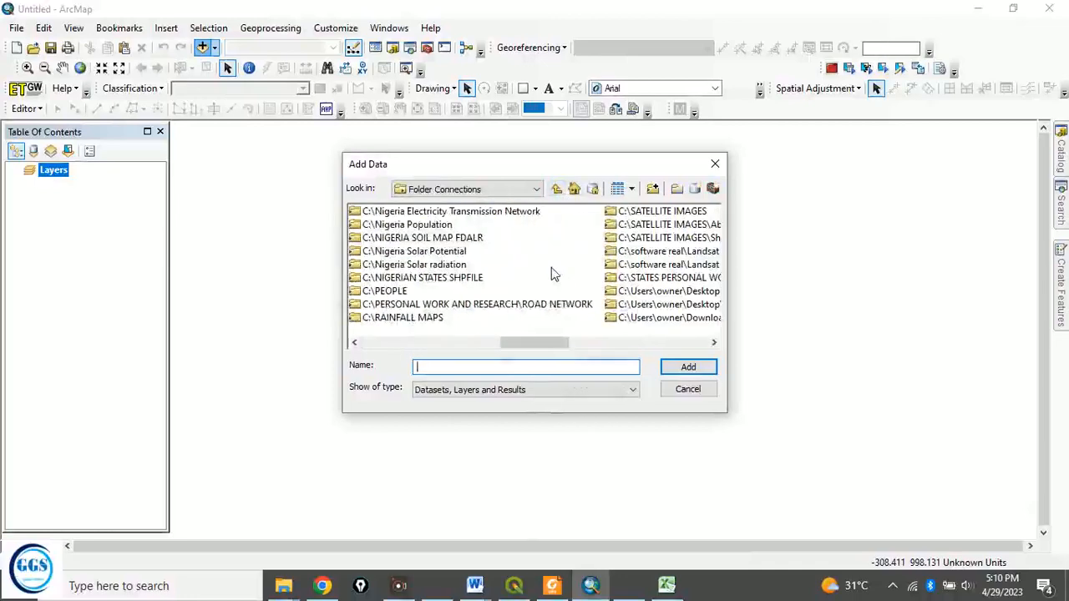
double_click(443, 282)
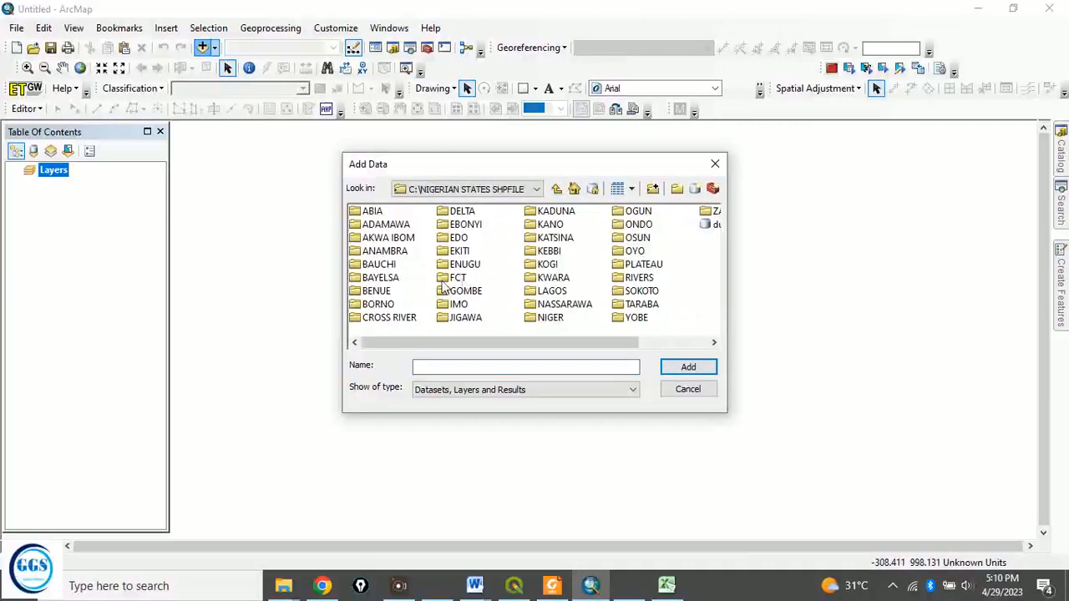
left_click(547, 266)
double_click(546, 265)
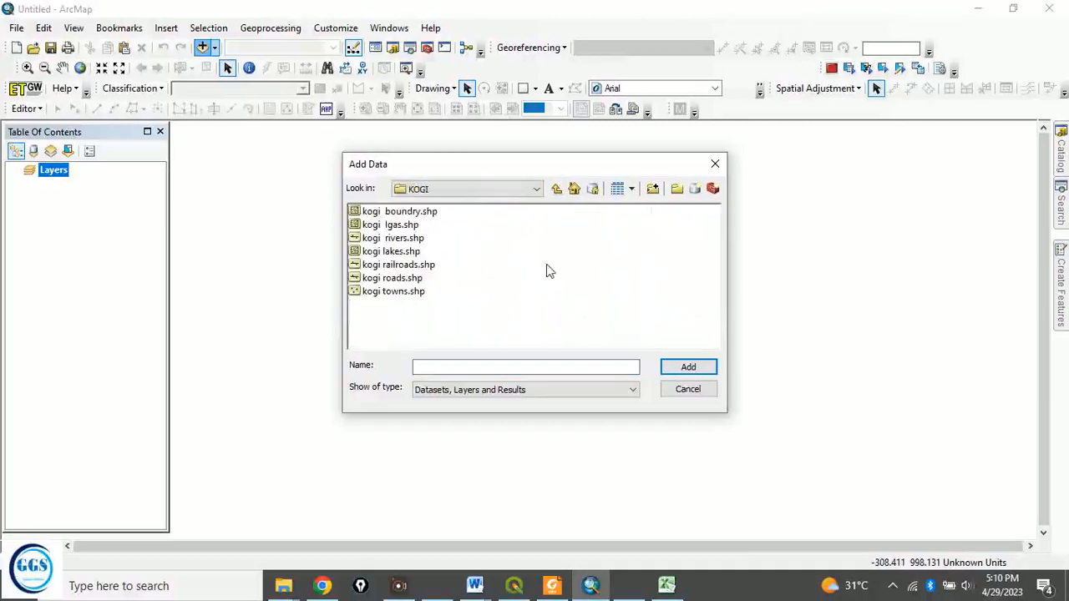
- Add the kogi lgas.shp, kogi towns.shp and kogi roads.shp shapefiles to the map together
left_click(399, 228)
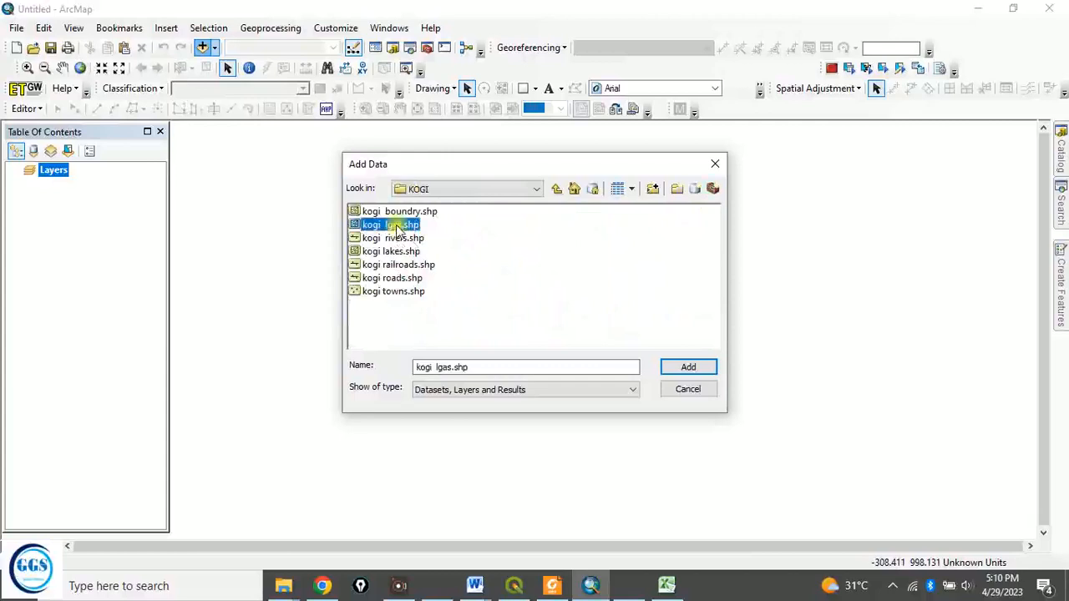
left_click(397, 293, "ctrl")
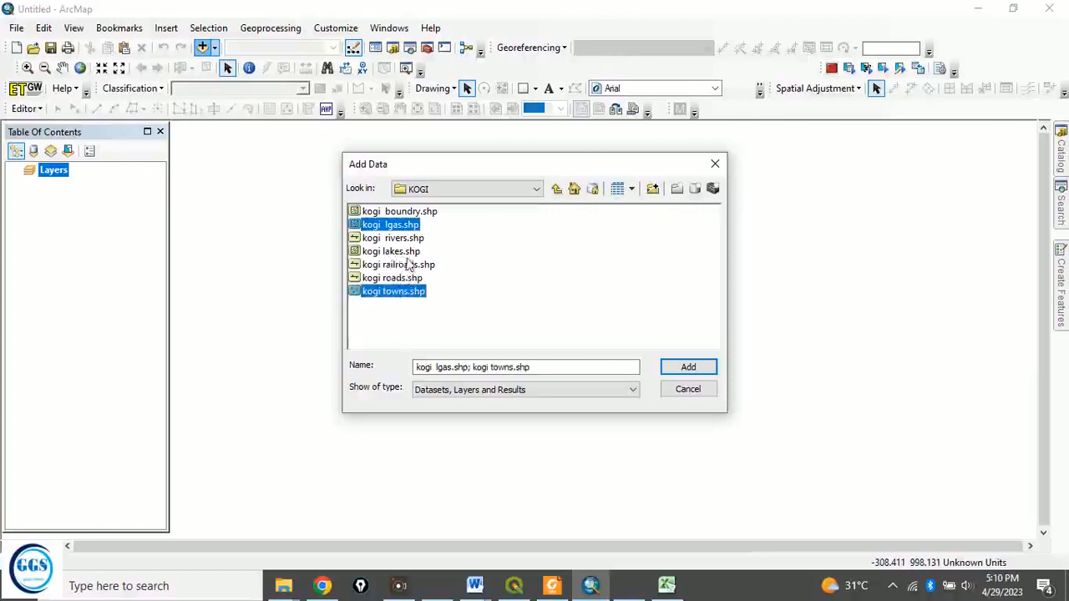
left_click(399, 265, "ctrl")
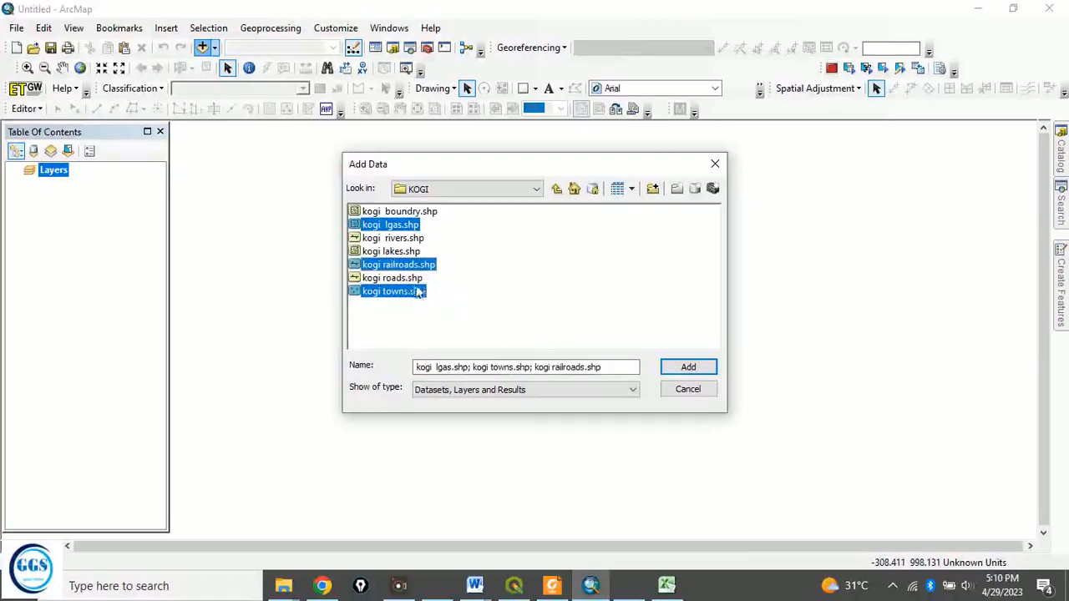
left_click(399, 267, "ctrl")
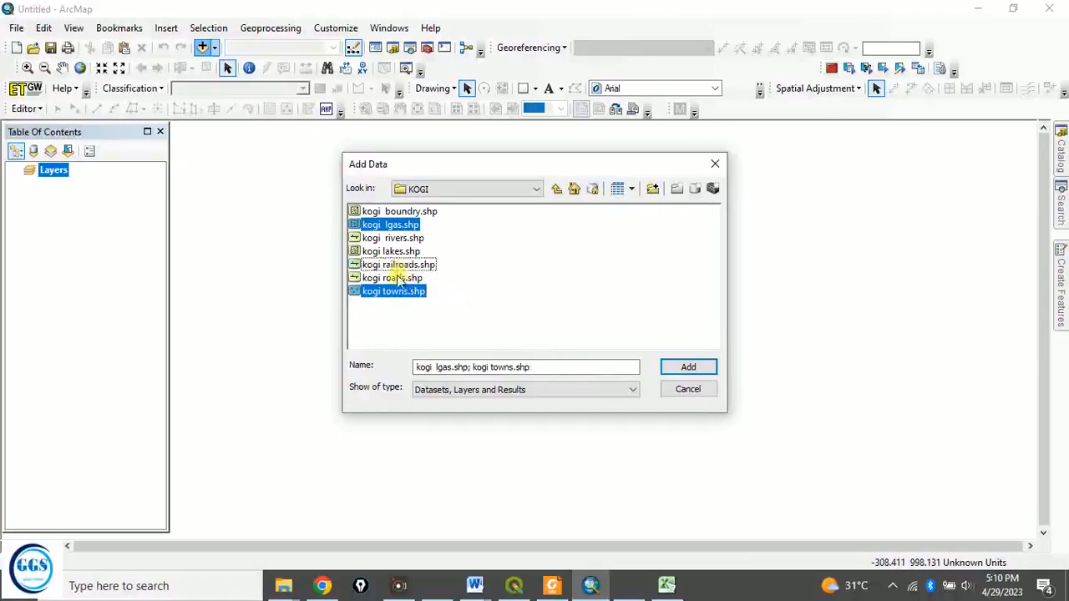
left_click(400, 280, "ctrl")
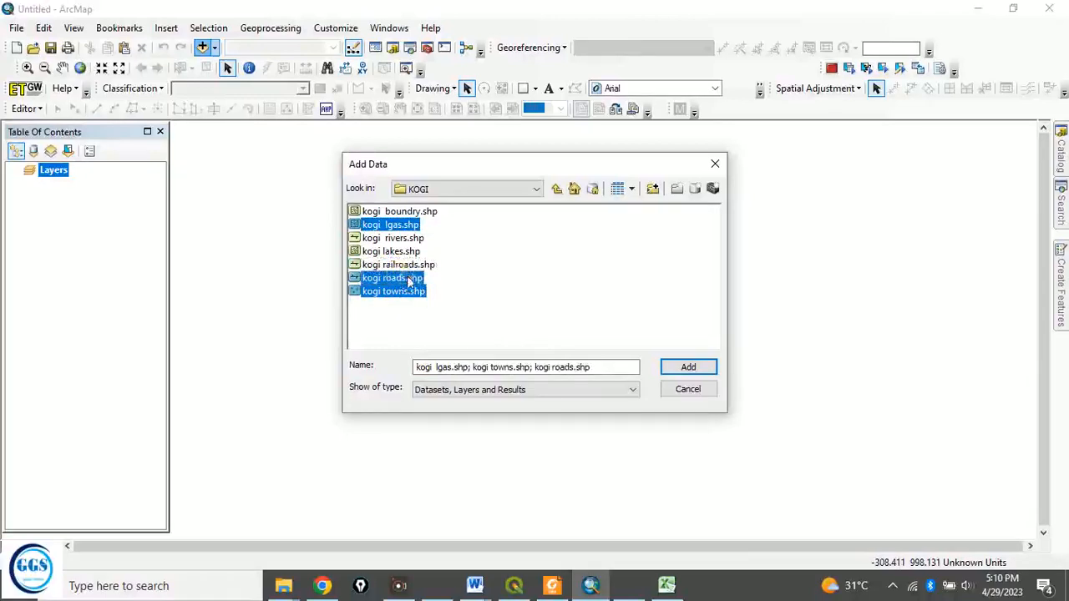
left_click(688, 367)
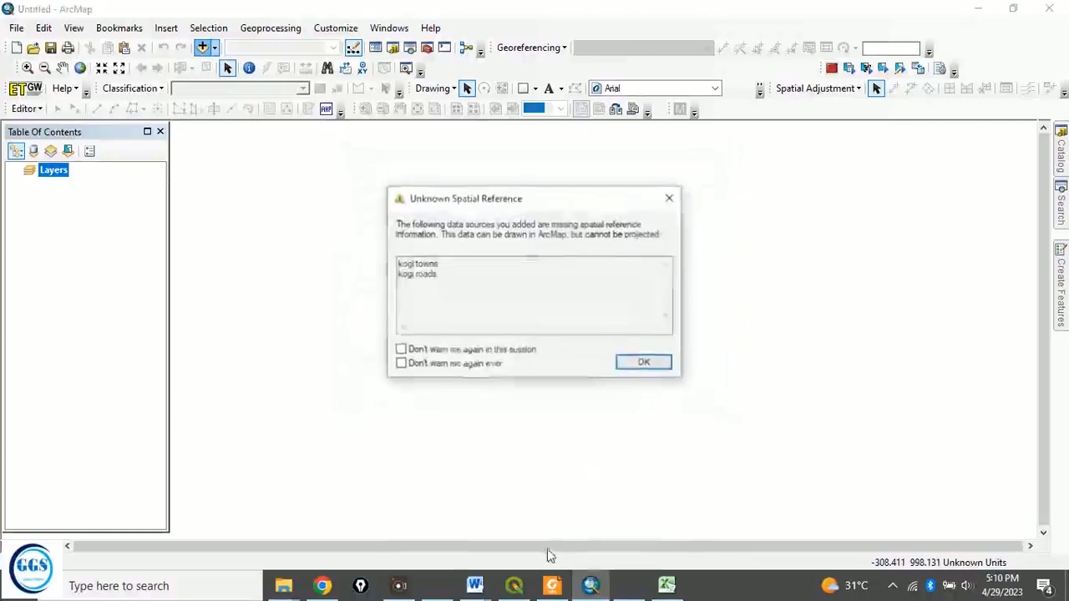
left_click(644, 362)
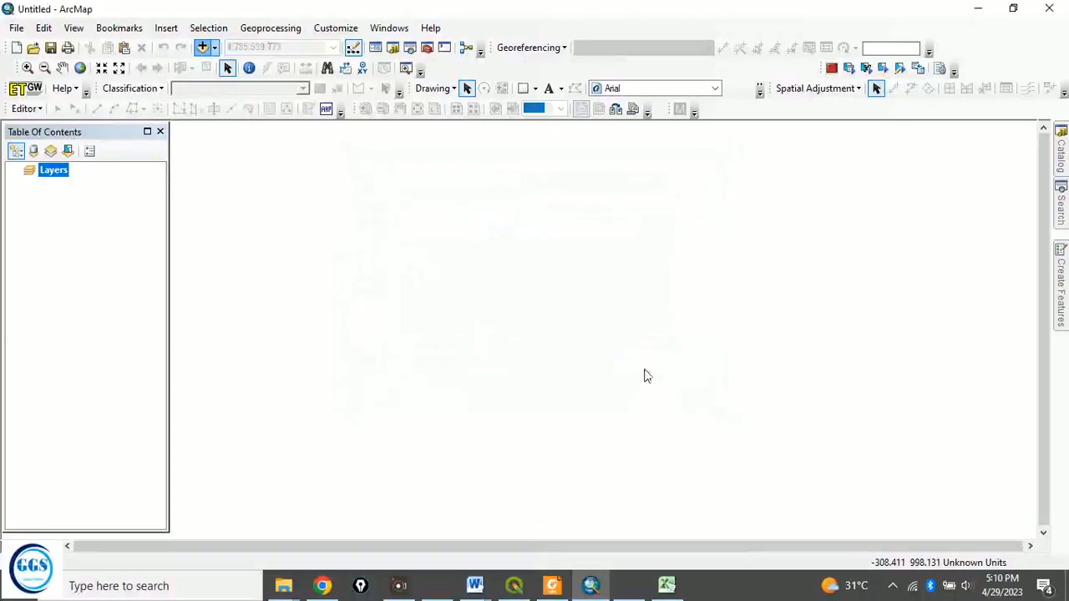
left_click(80, 304)
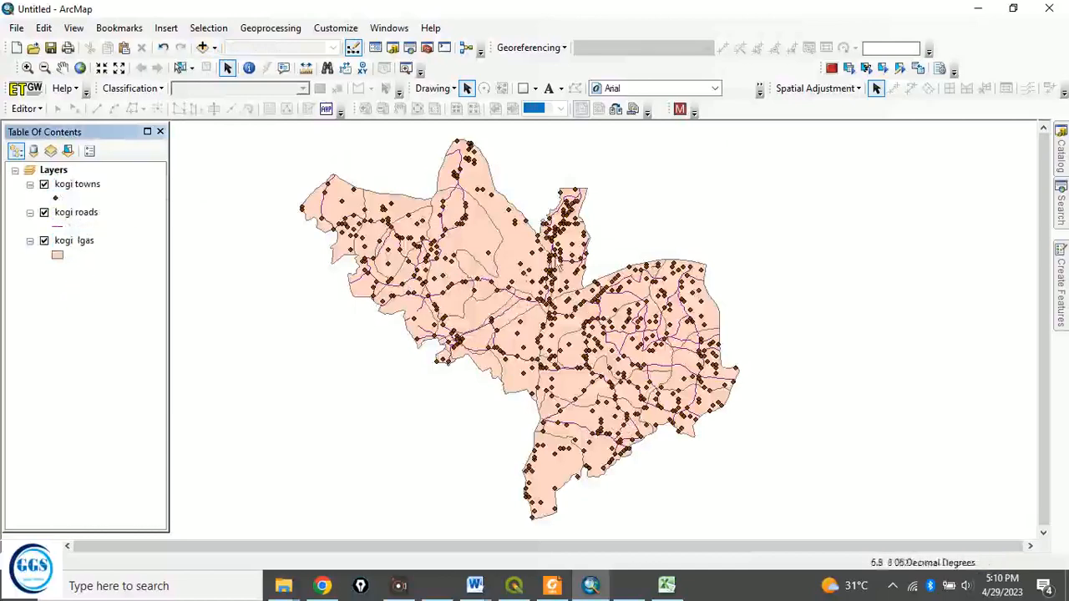
- Toggle the display of the kogi towns and kogi roads layers, leaving only kogi lgas drawn
left_click(45, 184)
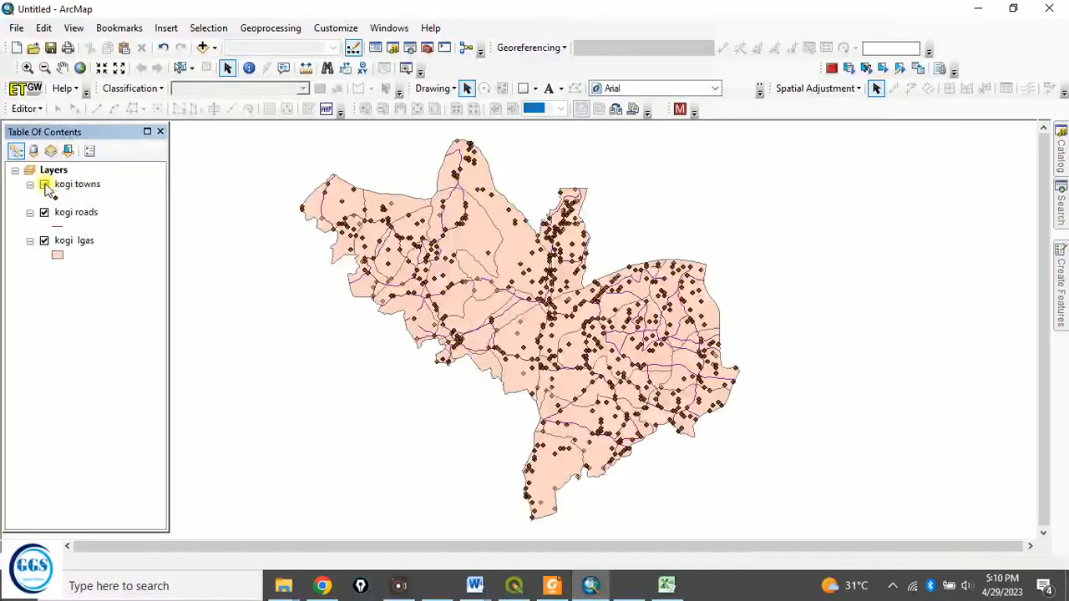
left_click(45, 185)
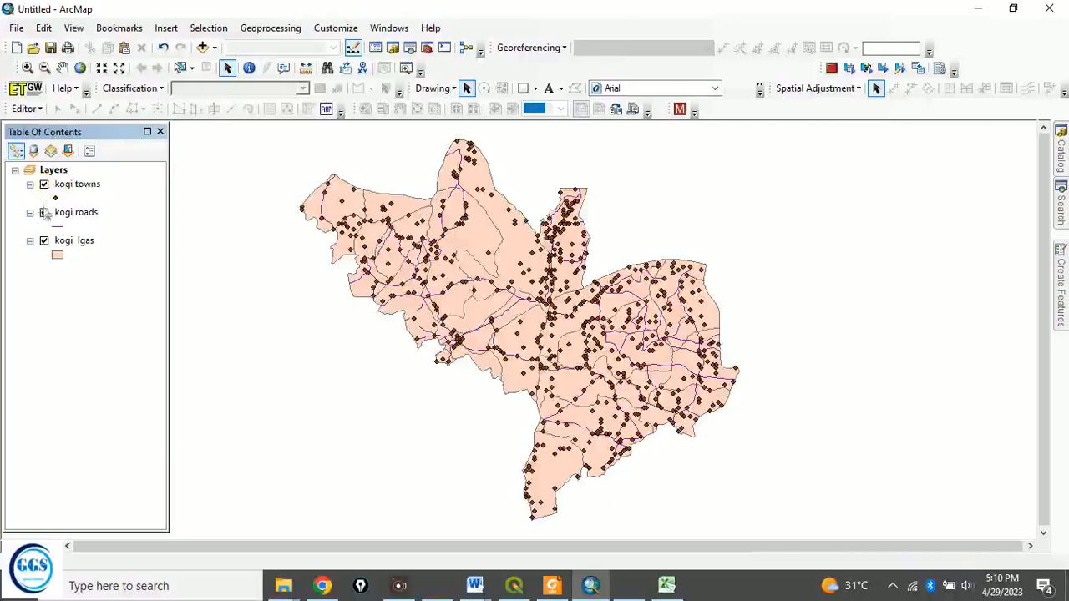
left_click(45, 184)
left_click(44, 213)
left_click(45, 213)
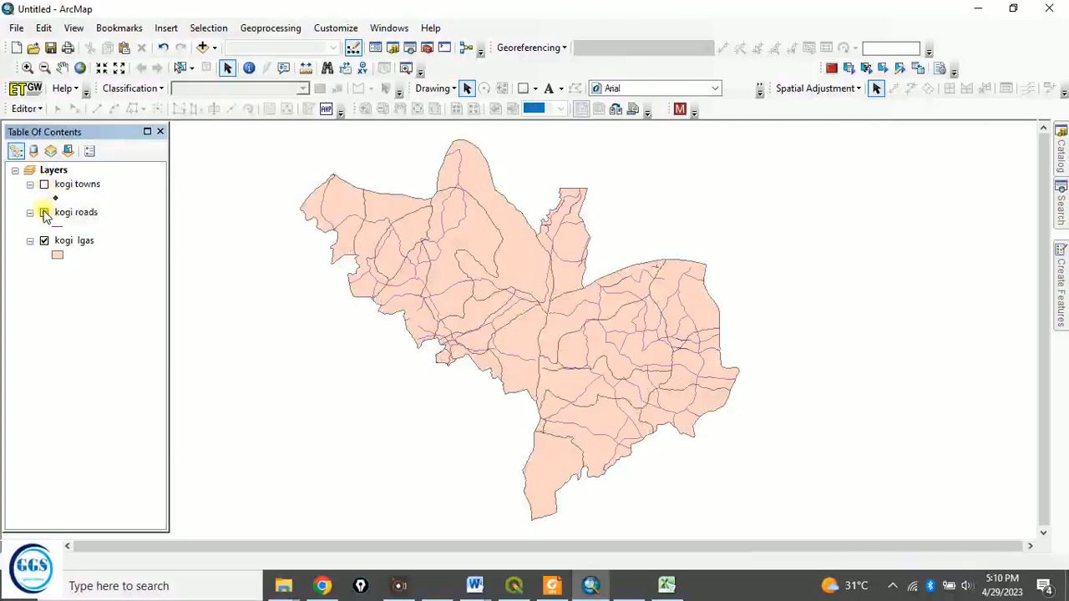
left_click(44, 213)
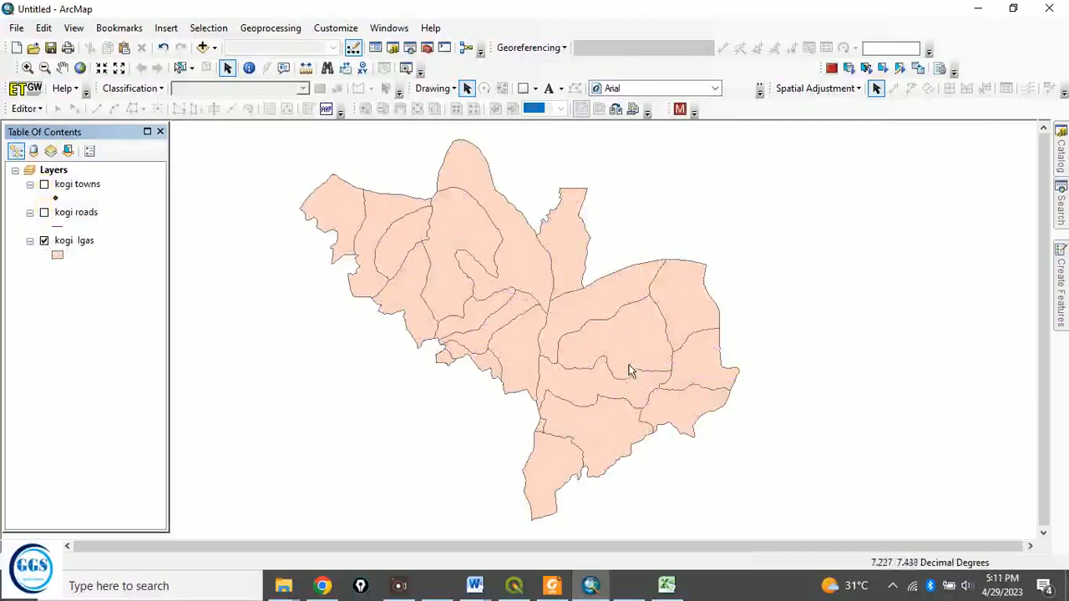
- Review the raster and text point data sections of the Word outline in Document6, and return to the map
left_click(475, 584)
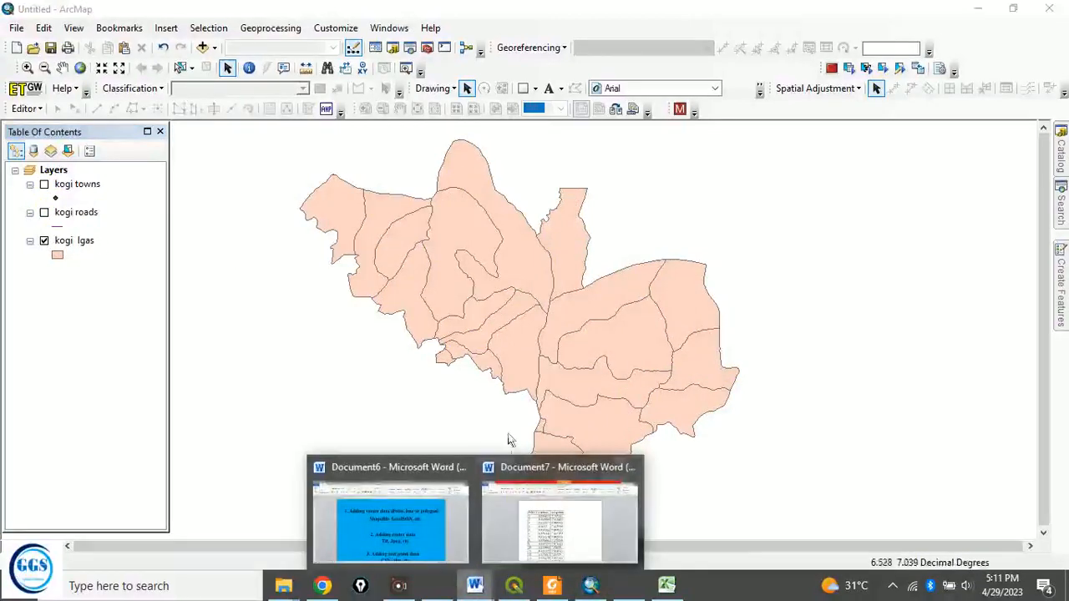
left_click(413, 476)
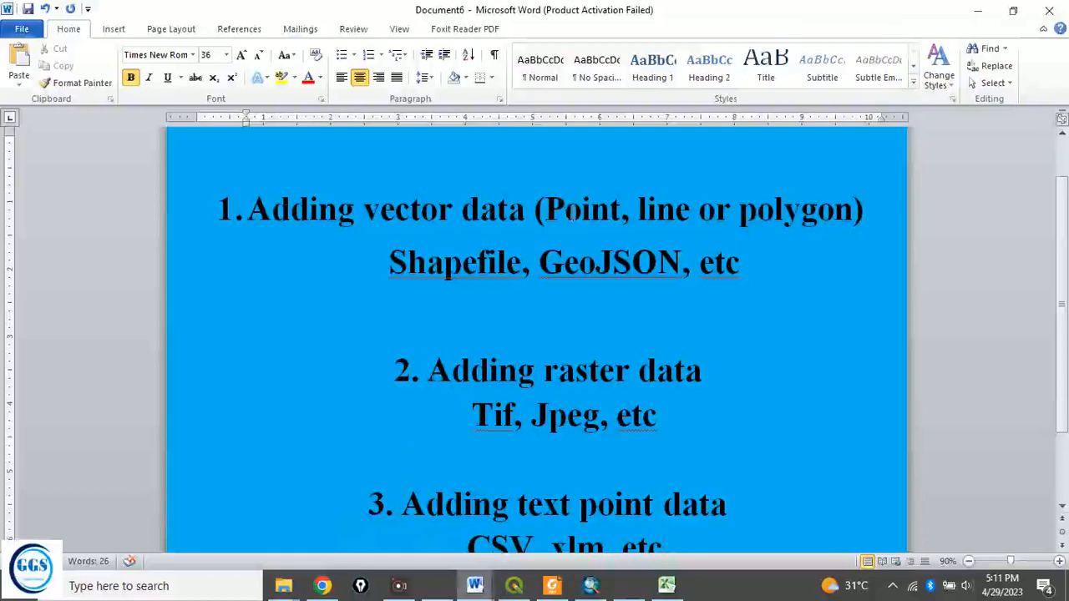
scroll(471, 329, "down", 1)
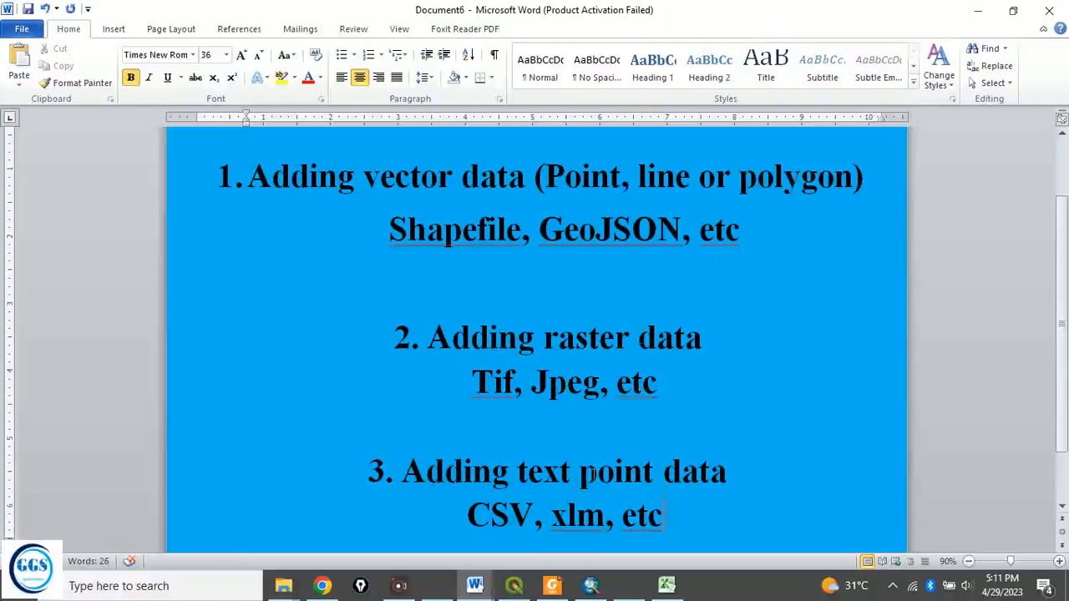
left_click(978, 10)
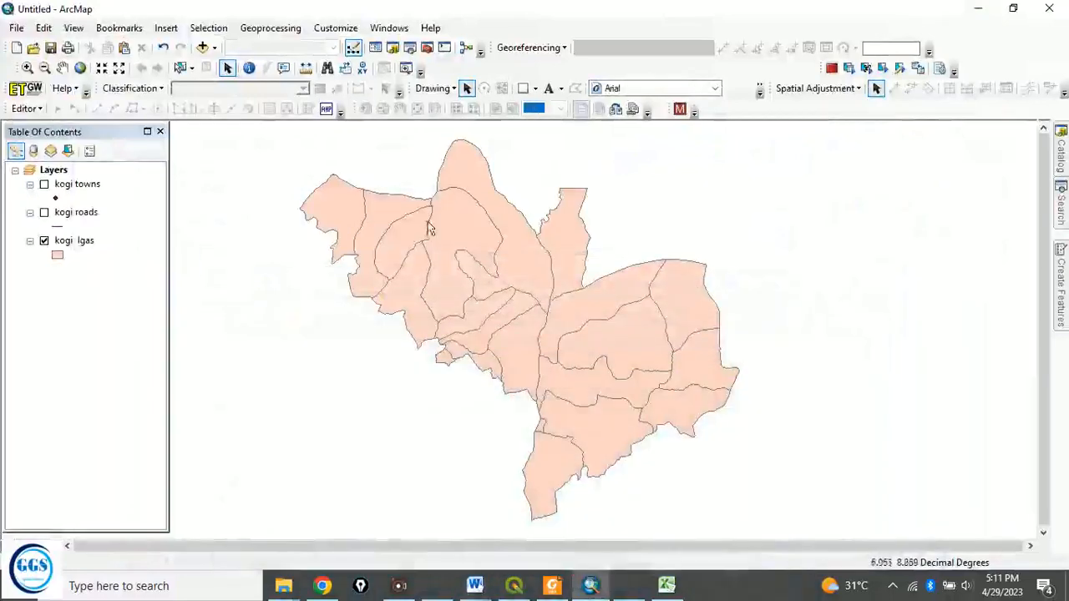
- Remove the kogi towns, kogi roads and kogi lgas layers from the map
left_click(80, 187)
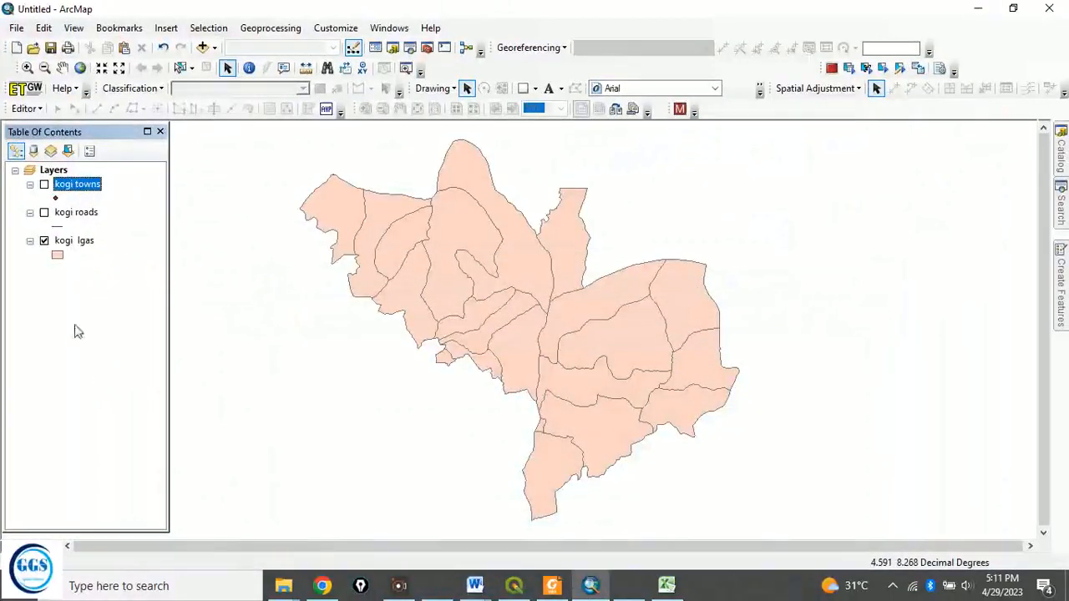
left_click(80, 240, "shift")
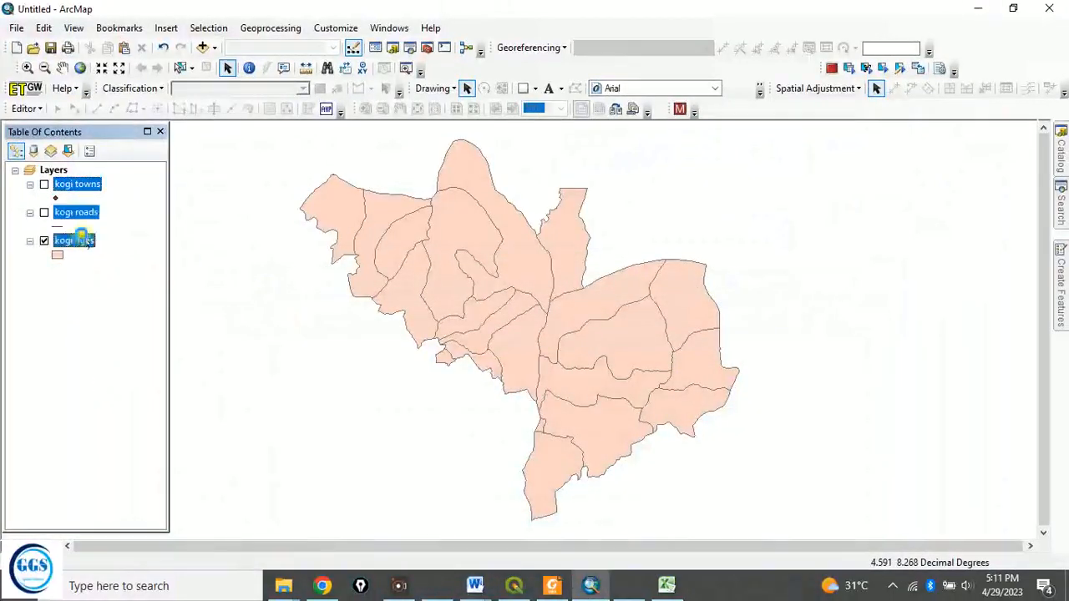
right_click(80, 241)
left_click(117, 259)
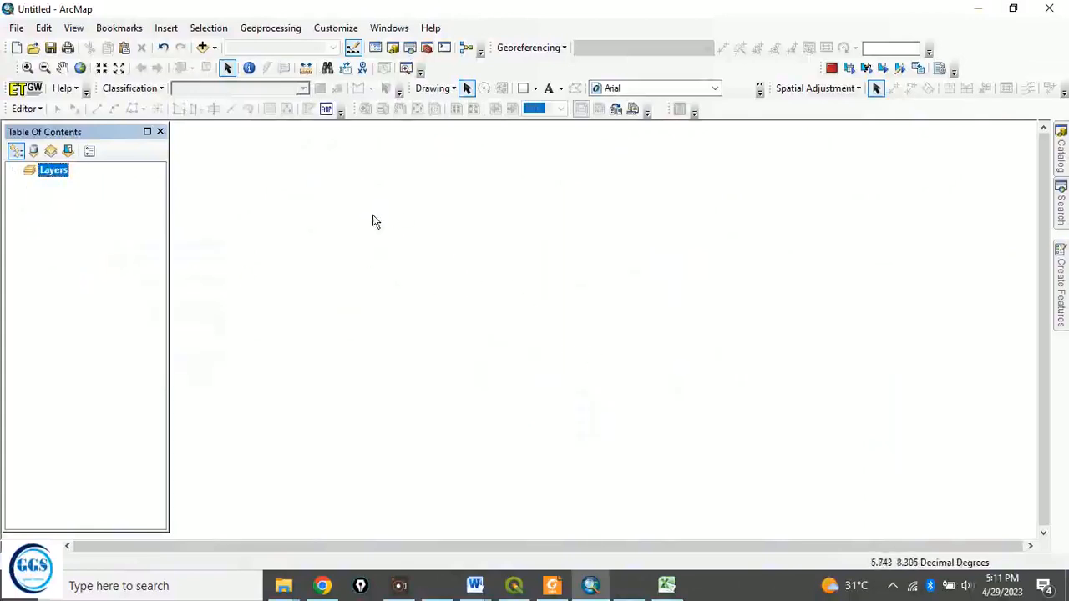
- Start adding data to the map and browse from the KOGI folder to the EXERCISE folder on the Desktop
left_click(203, 48)
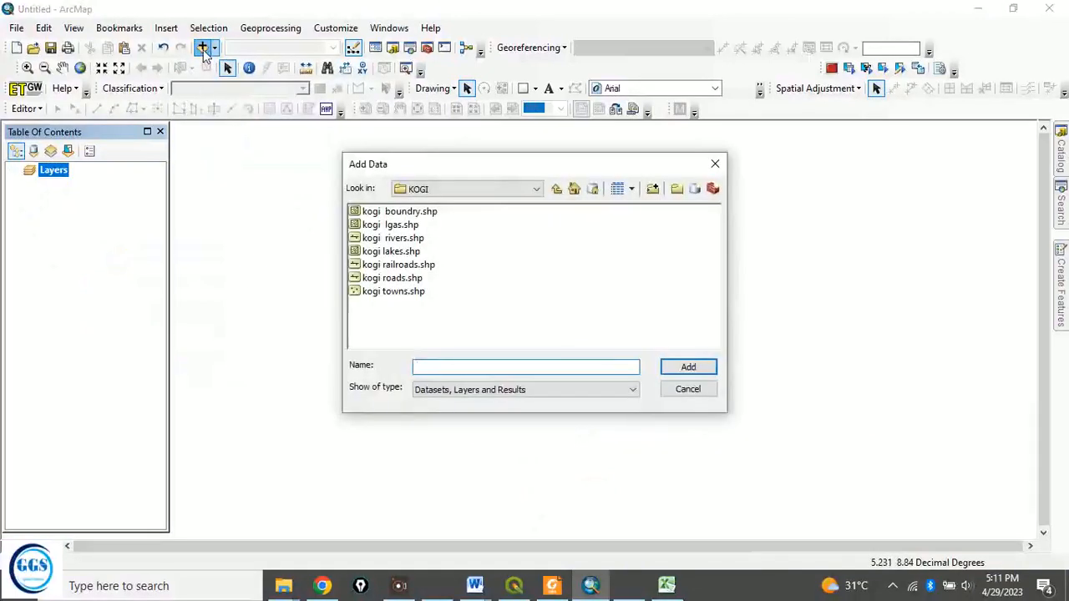
left_click(556, 190)
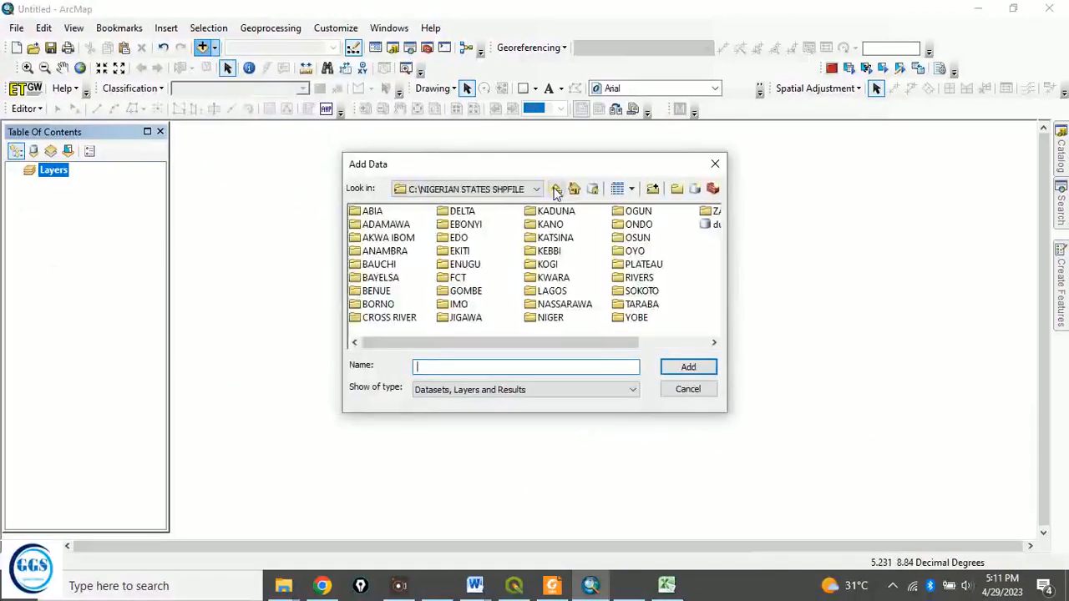
left_click(556, 190)
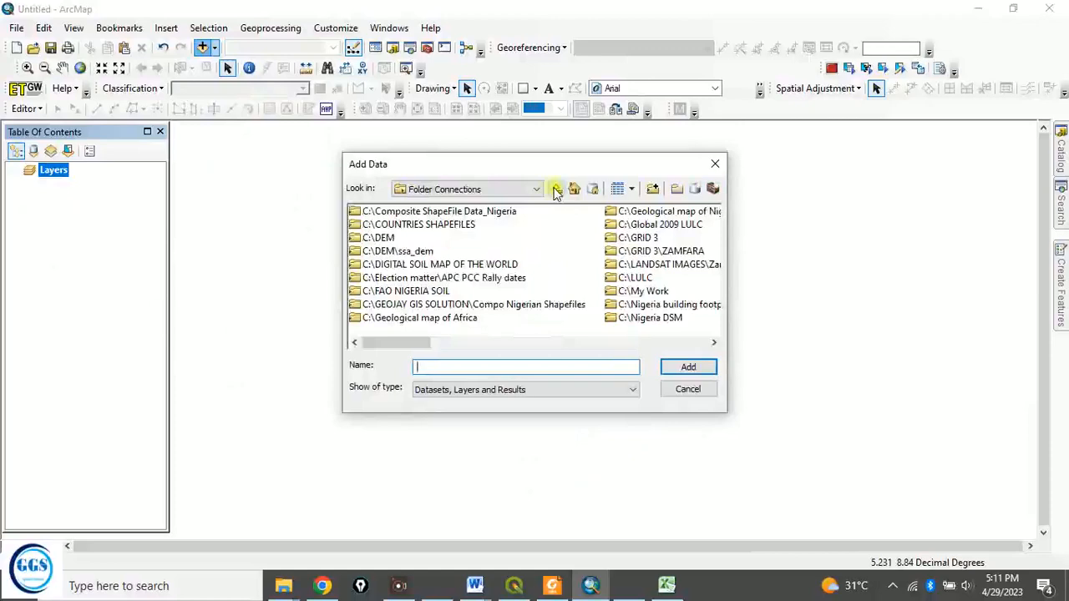
left_click(557, 191)
left_click(537, 190)
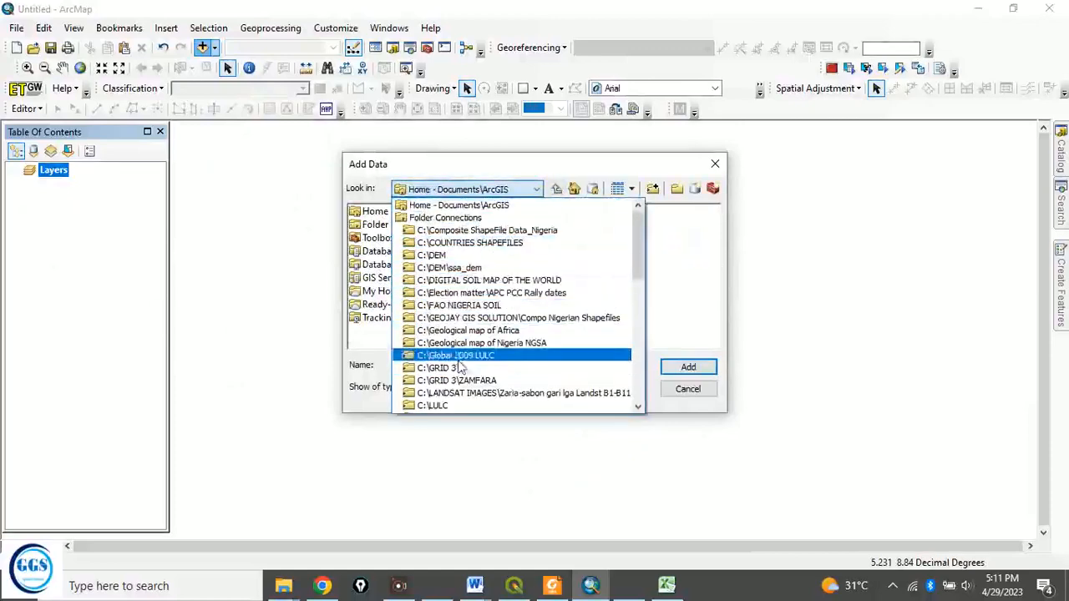
scroll(462, 368, "down", 2)
scroll(462, 353, "down", 9)
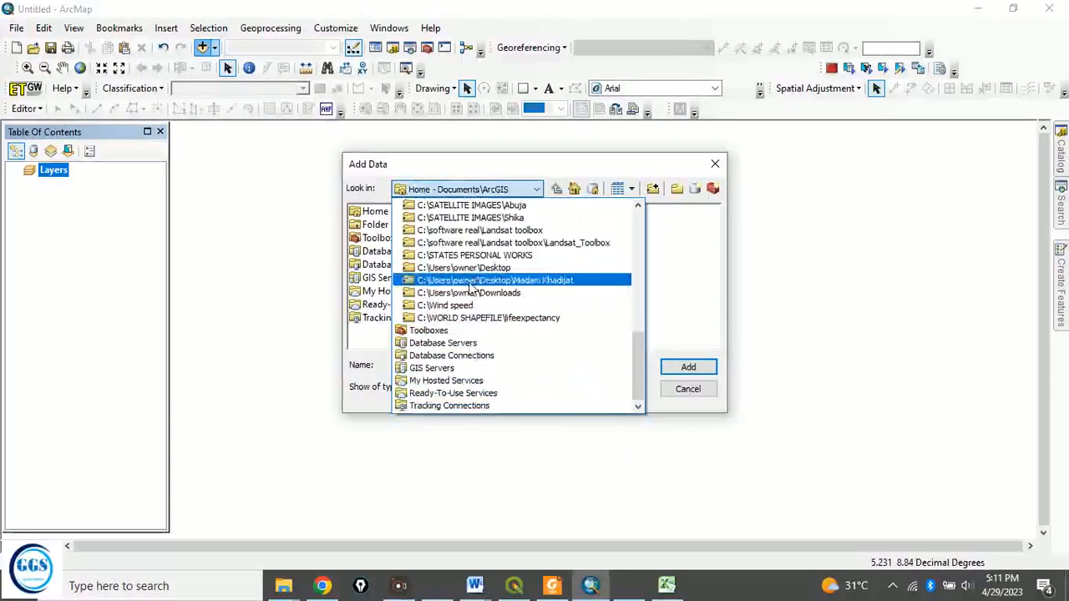
left_click(494, 274)
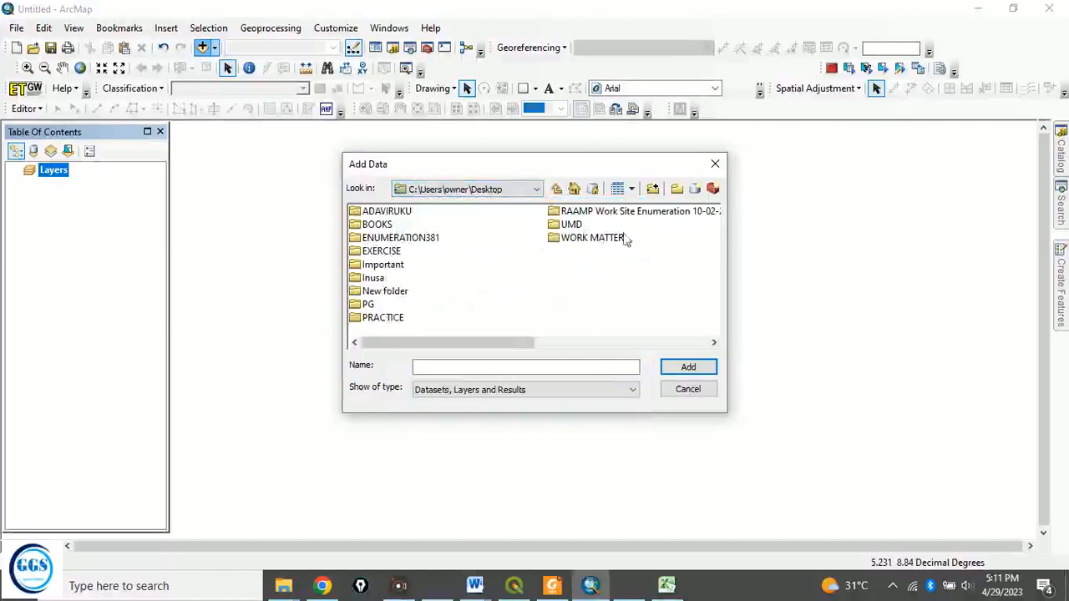
double_click(372, 251)
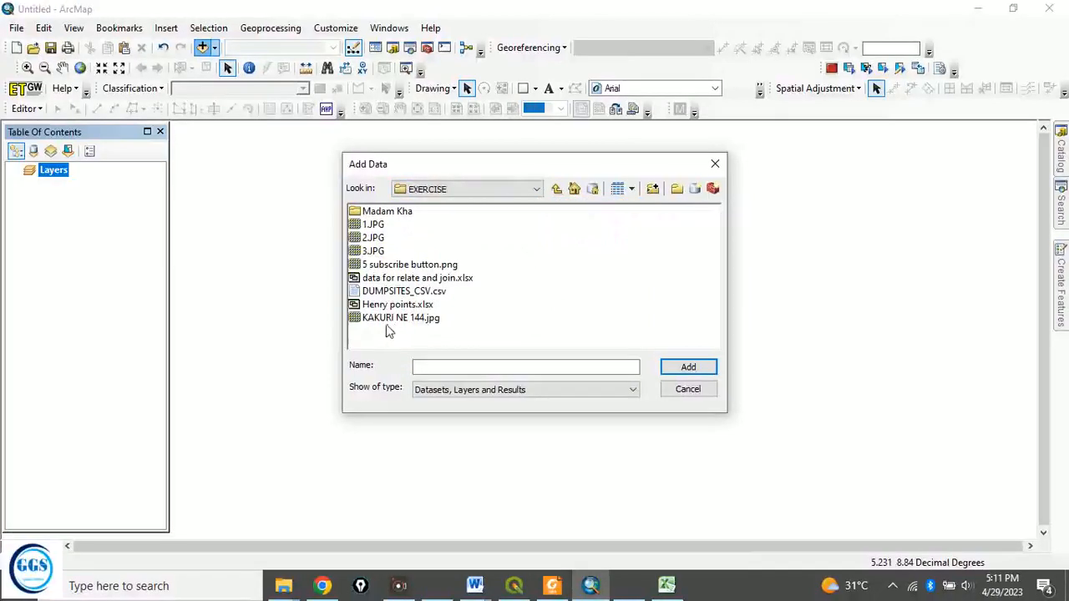
- Add the KAKURI NE 144.jpg raster to the map despite its missing spatial reference, and look over the scanned sheet
left_click(385, 321)
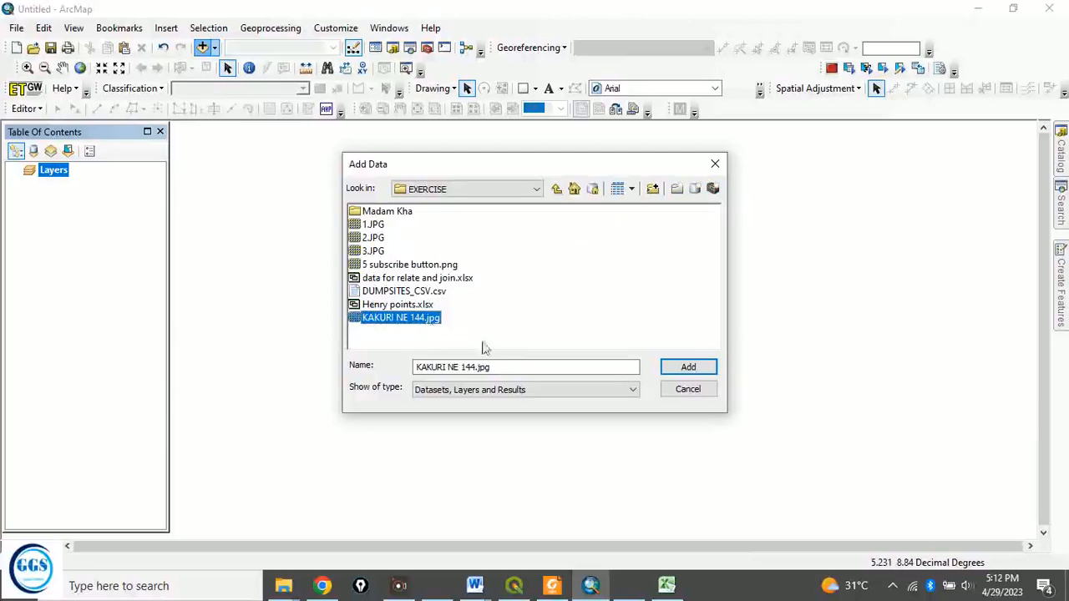
left_click(687, 368)
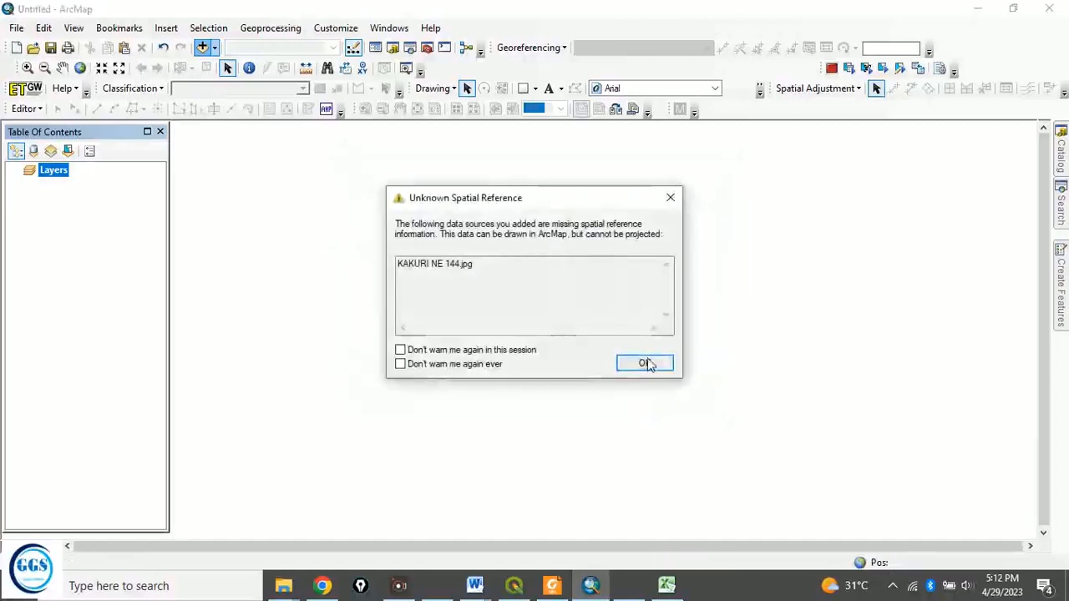
left_click(642, 362)
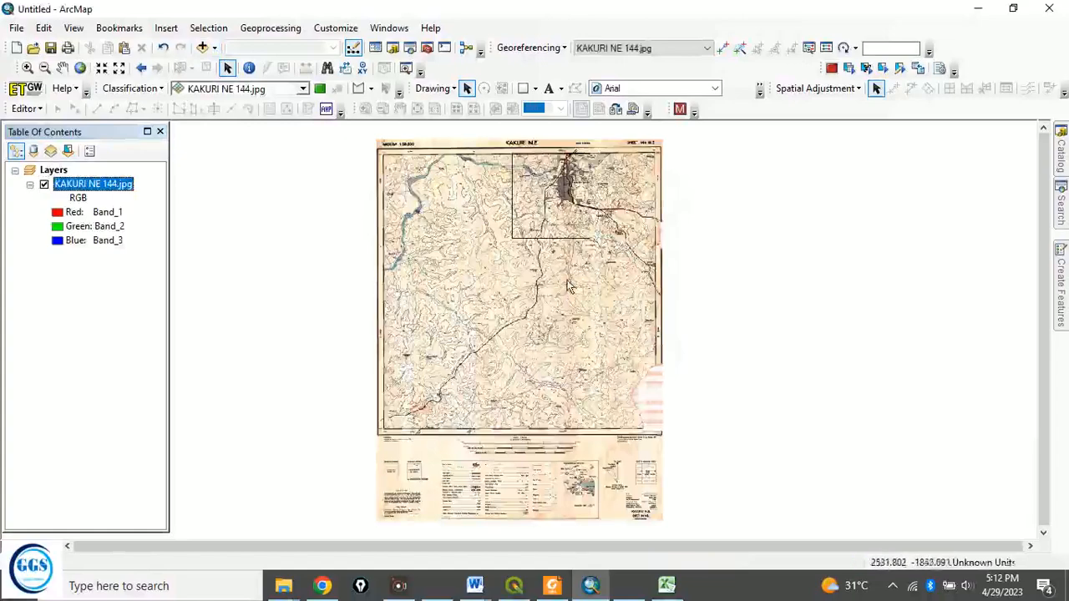
scroll(539, 289, "up", 2)
scroll(539, 289, "down", 5)
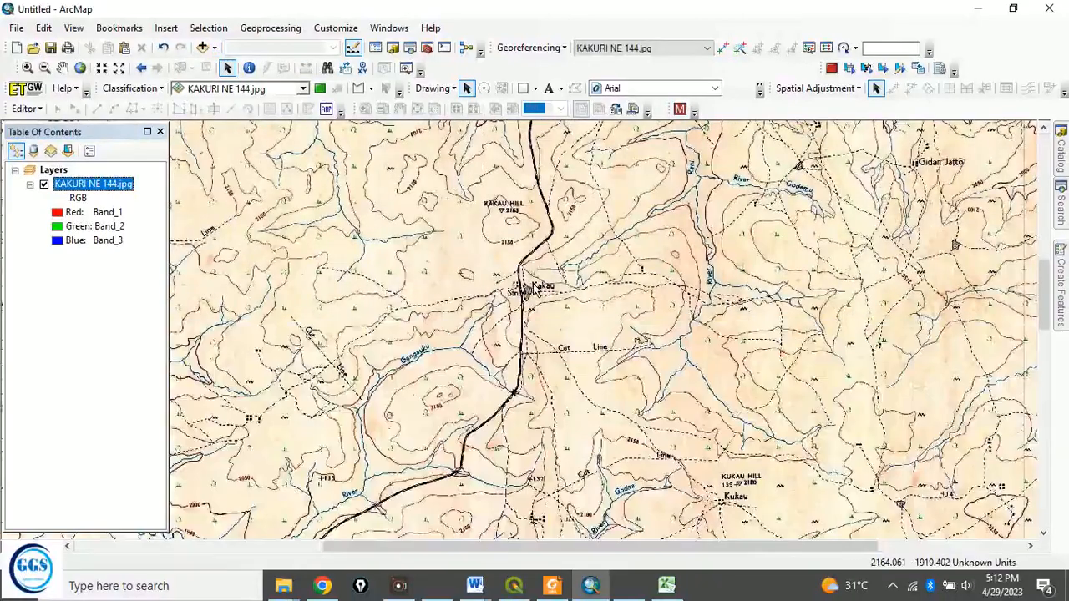
scroll(534, 288, "up", 3)
scroll(533, 288, "down", 1)
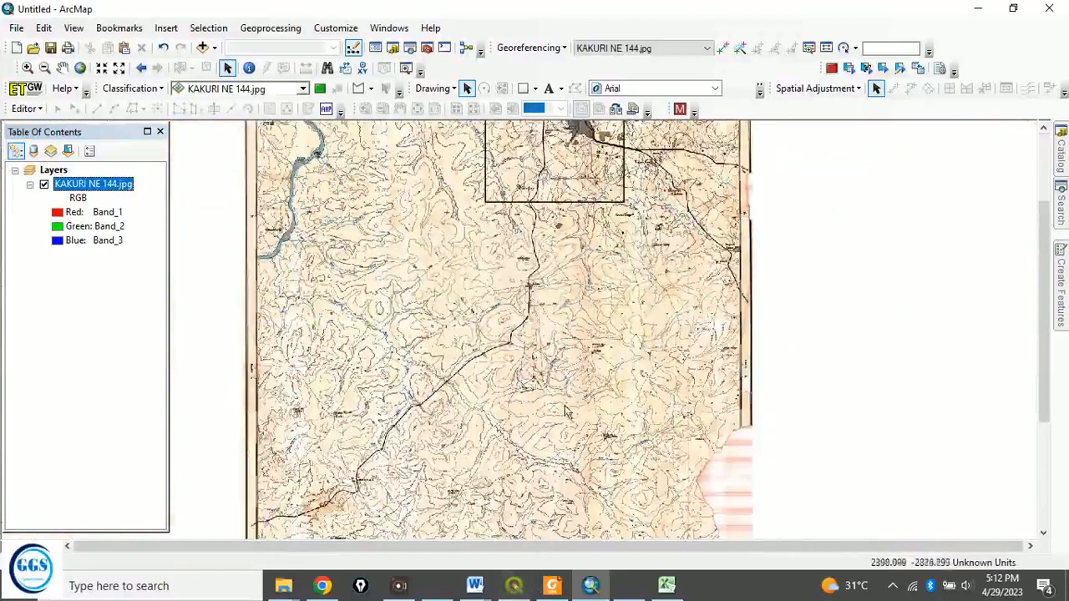
- Review the text point data section of the Word outline in Document6, and return to the map
left_click(477, 586)
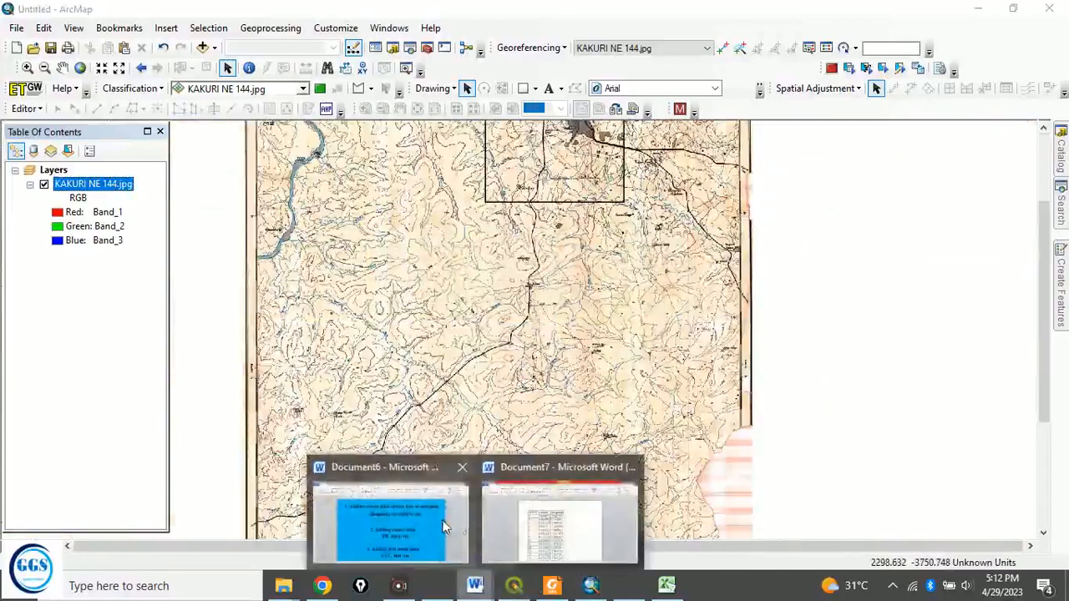
left_click(444, 524)
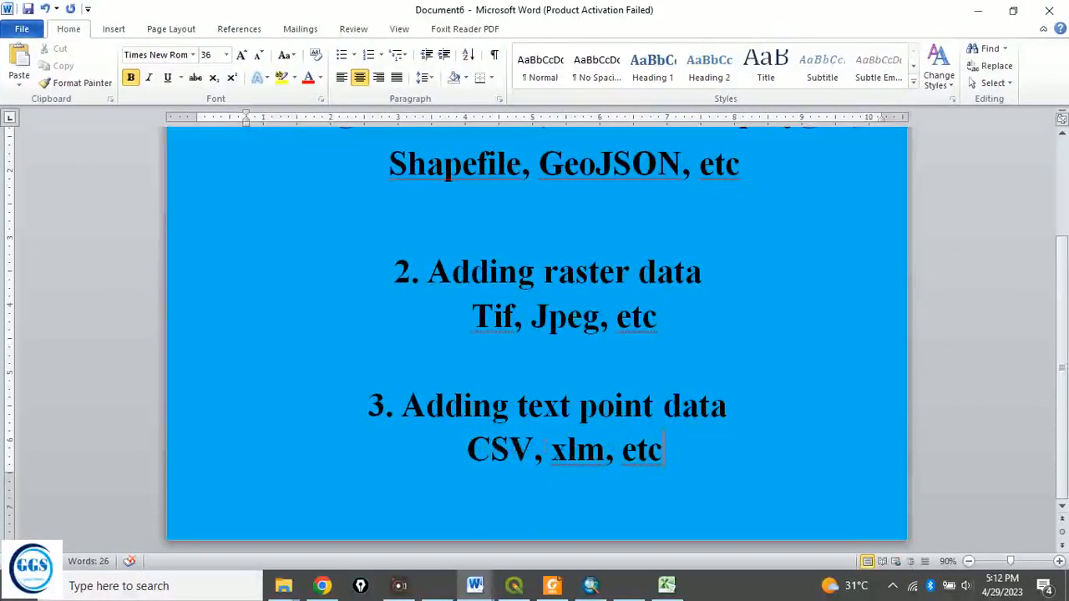
left_click(982, 14)
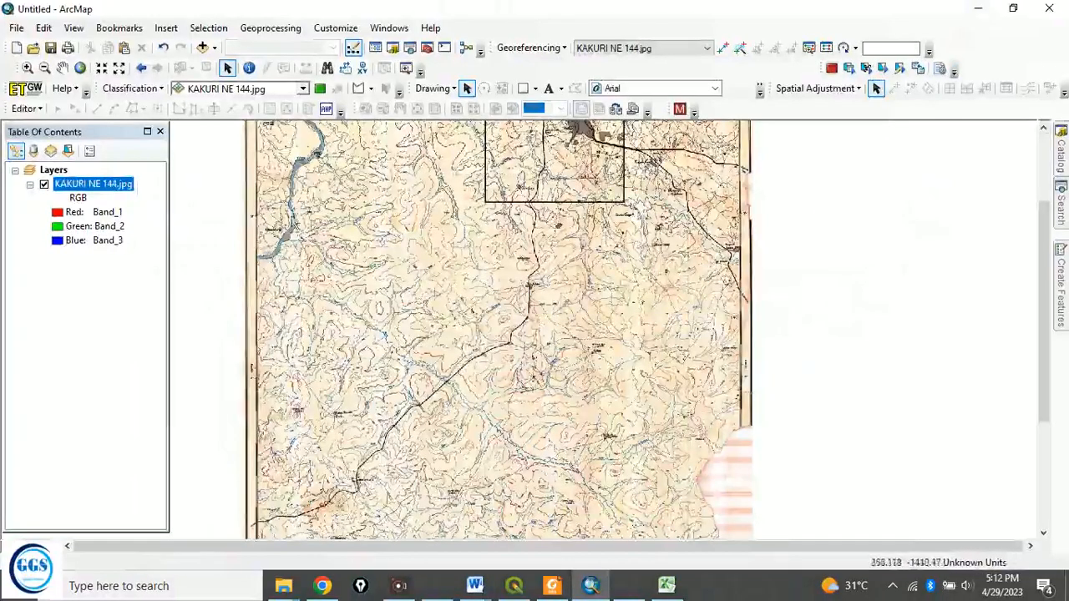
- Switch to Document7 in Word and copy the whole table of POINT, Latitude and Longitude values
mouse_move(487, 591)
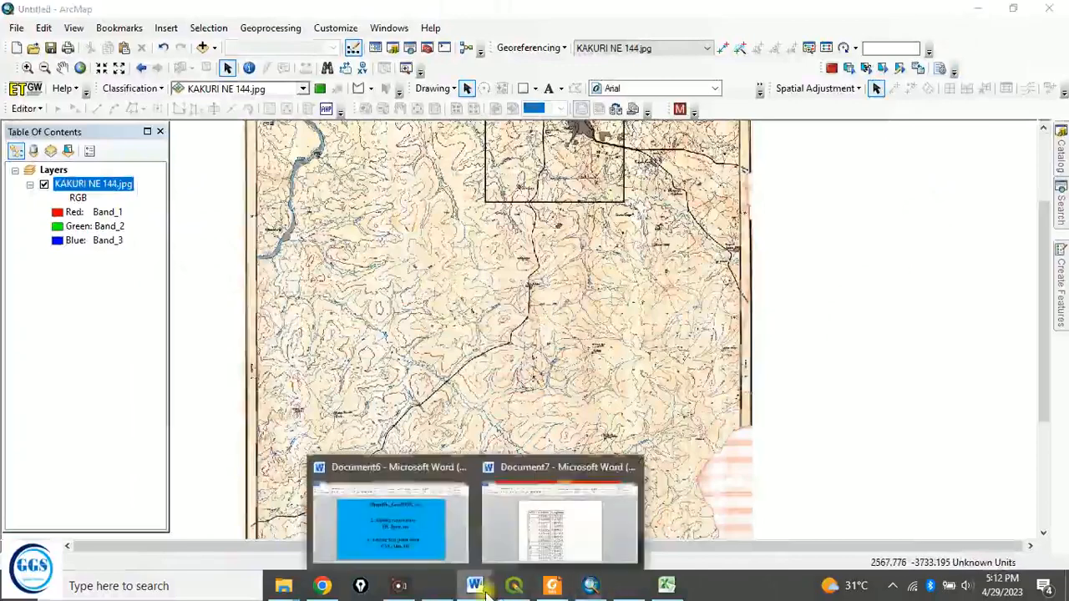
left_click(585, 538)
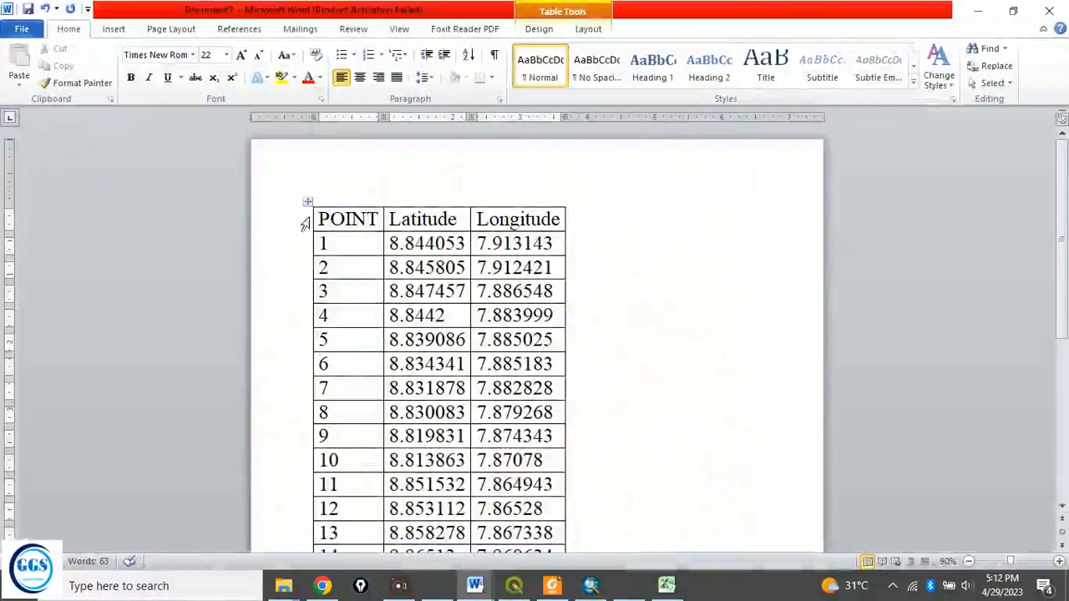
scroll(480, 251, "down", 3)
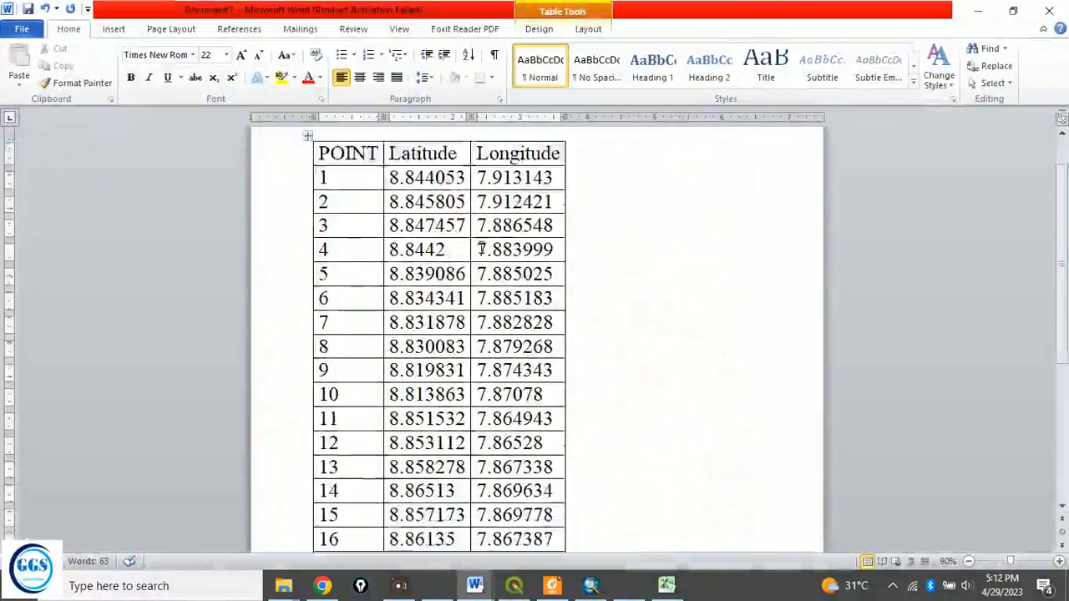
scroll(474, 248, "up", 3)
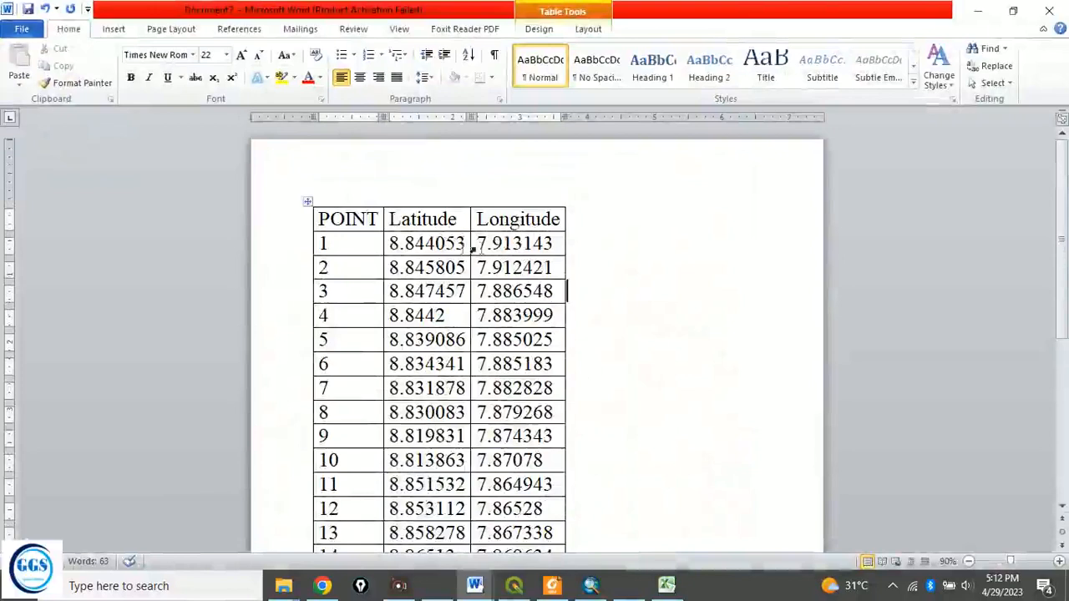
left_click(309, 204)
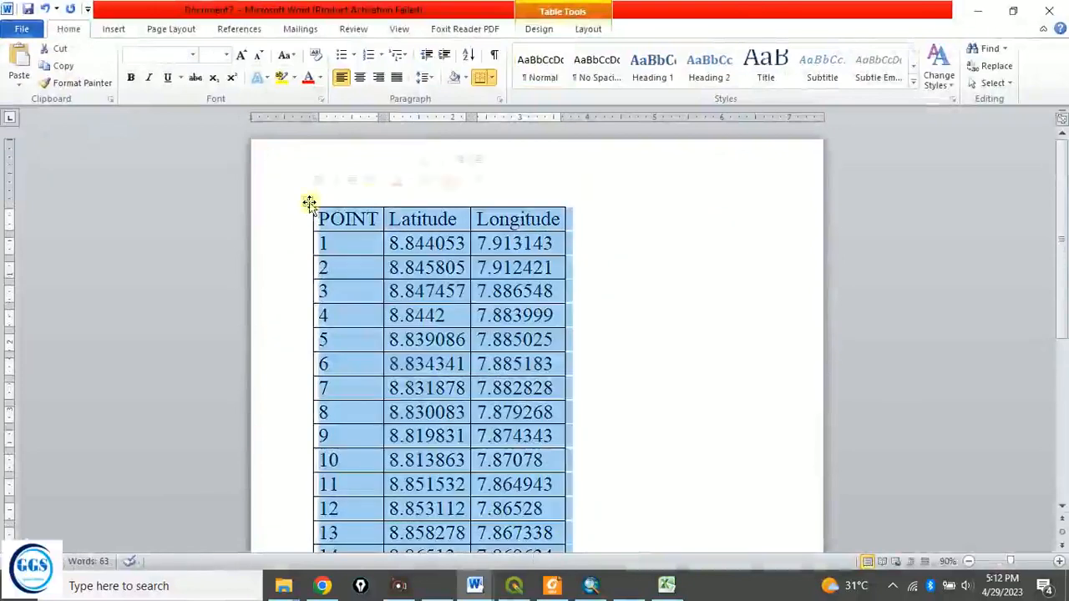
right_click(383, 241)
left_click(426, 265)
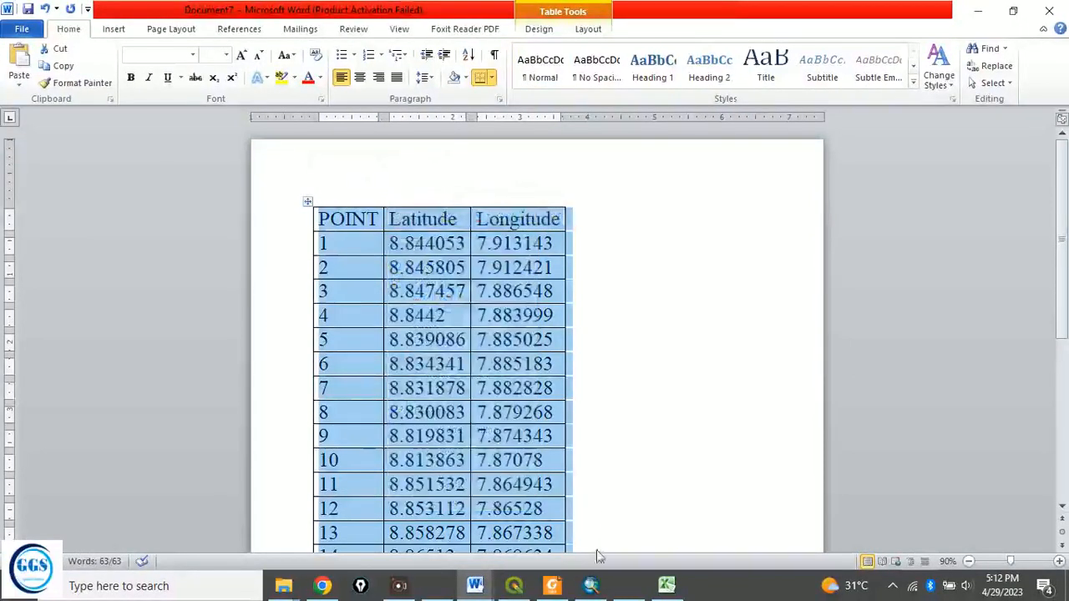
- Switch to the blank Excel workbook and paste the copied coordinate table at cell A1, matching the destination formatting
left_click(666, 584)
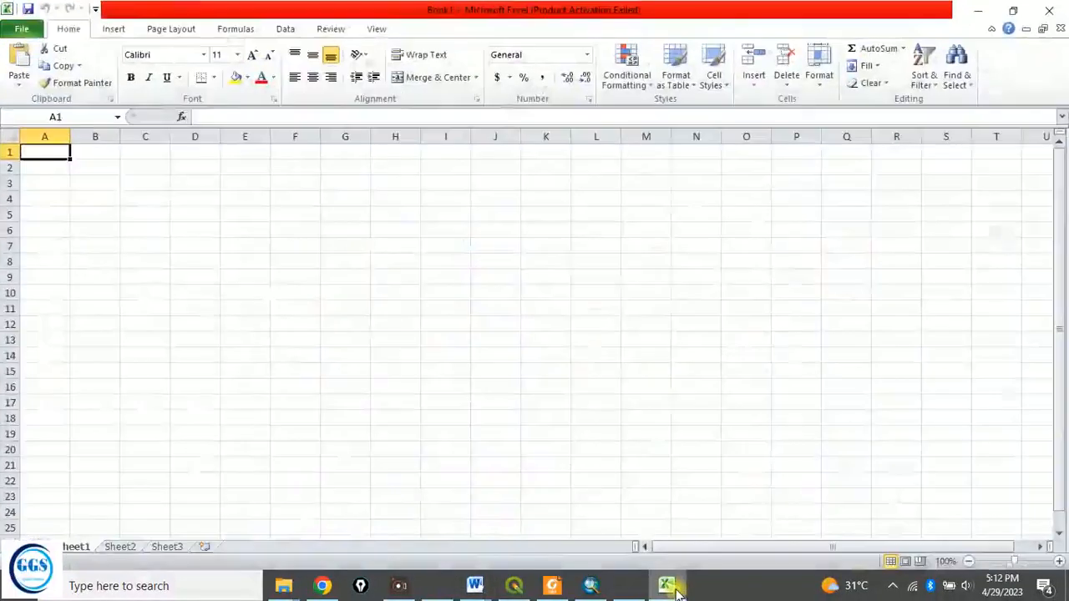
right_click(60, 152)
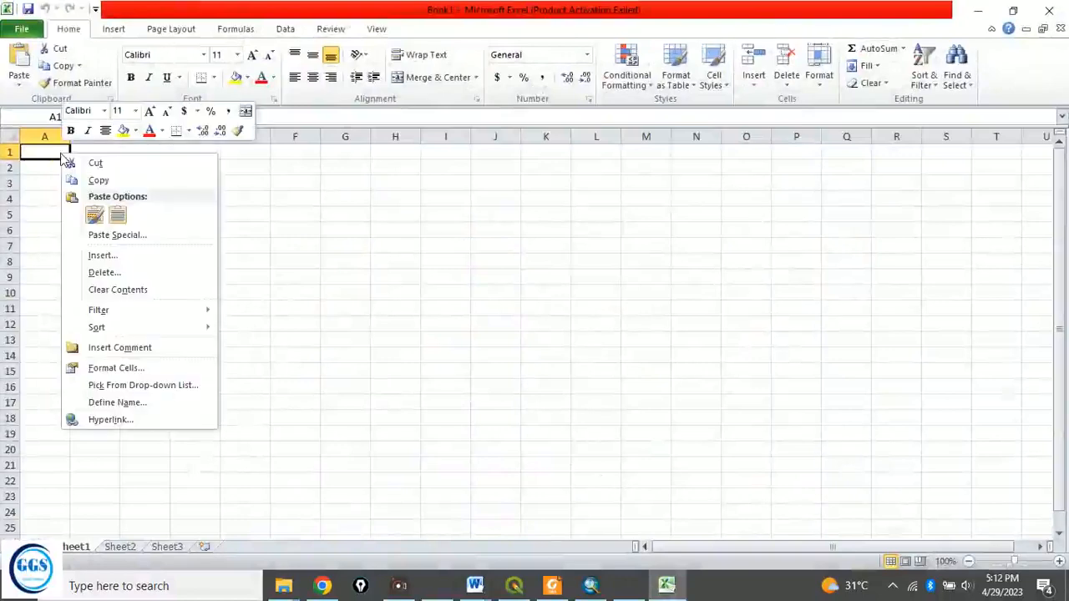
left_click(116, 217)
left_click(205, 215)
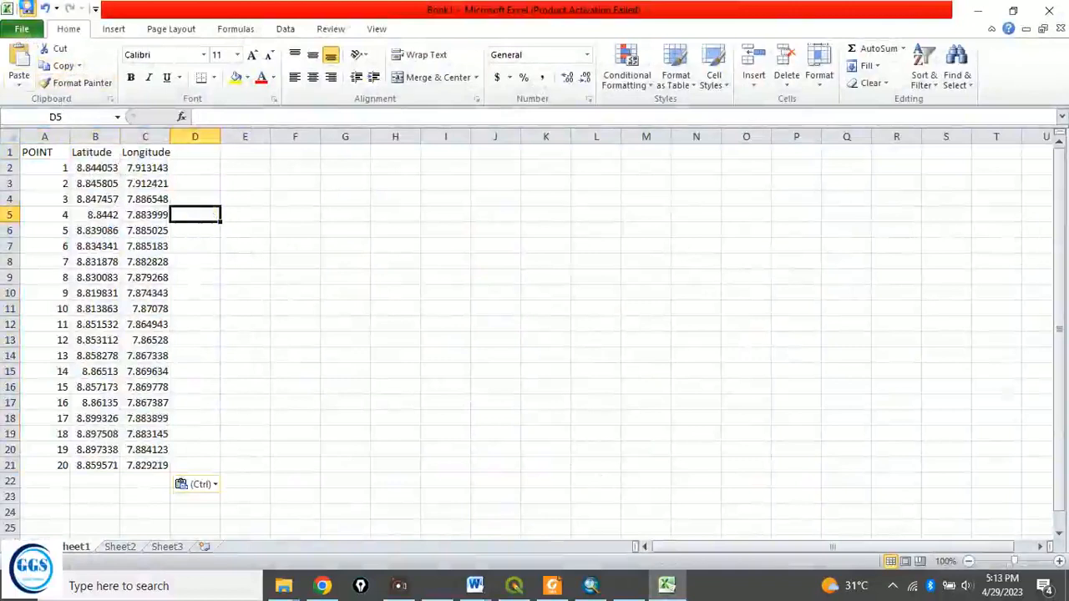
- Start saving the workbook in the EXERCISE folder under the file name Point data 1
left_click(29, 10)
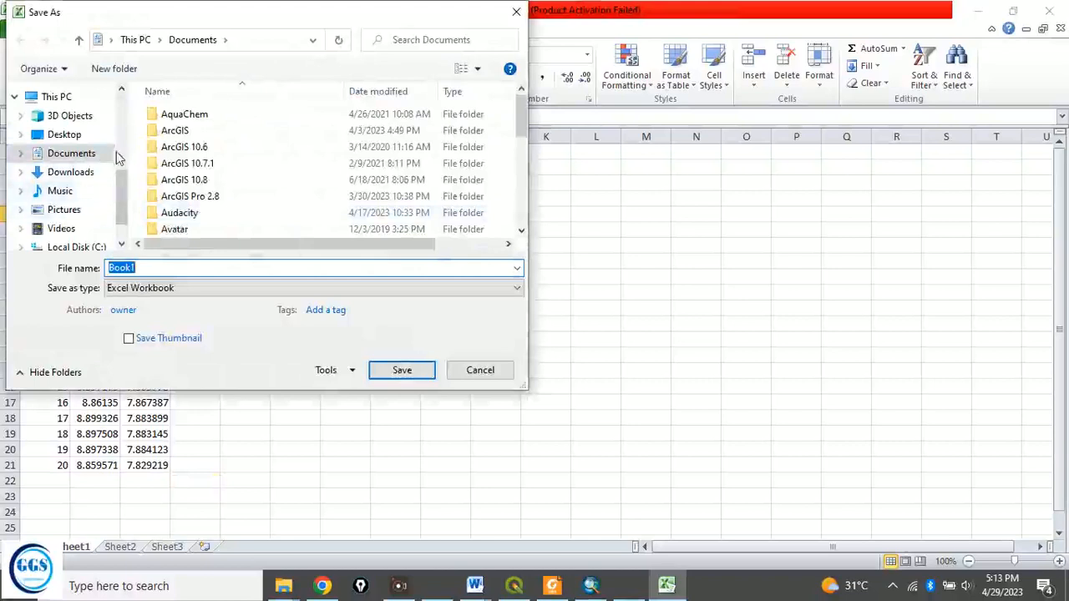
scroll(117, 159, "up", 3)
left_click(74, 131)
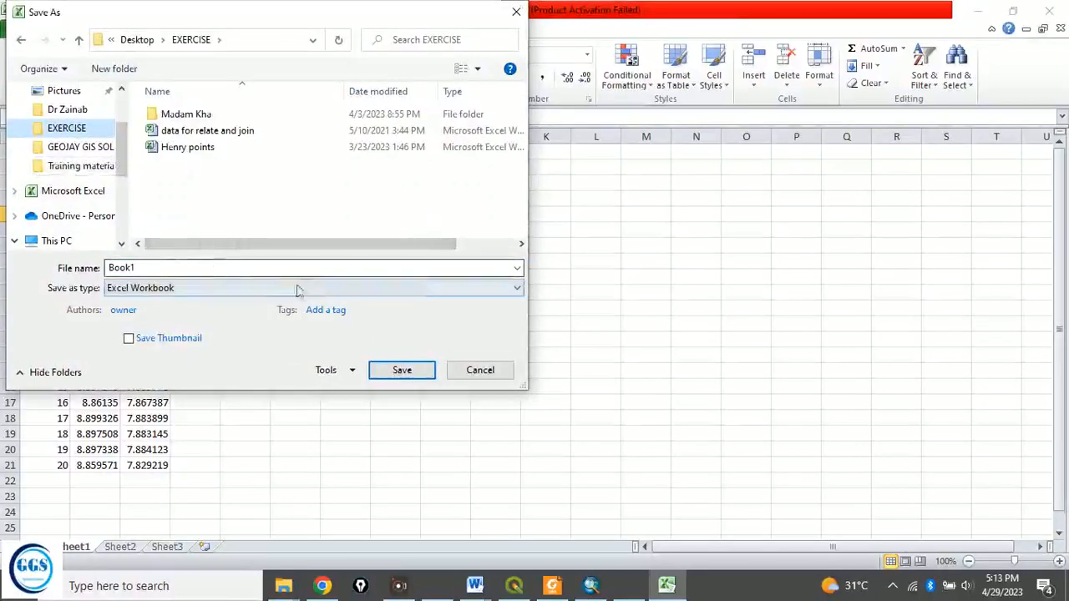
left_click_drag(138, 267, 98, 276)
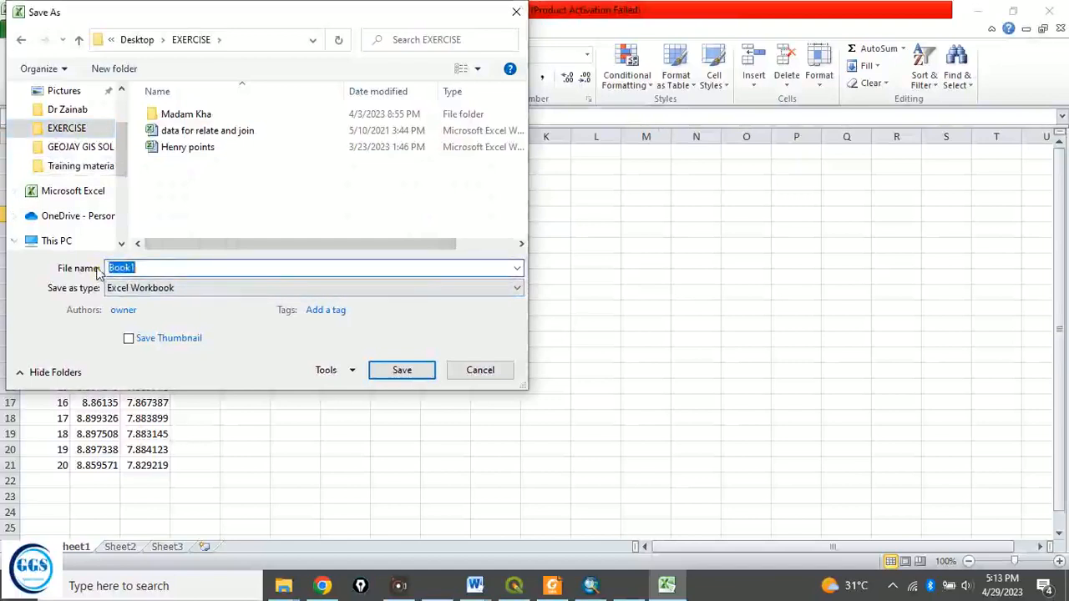
type("Point data")
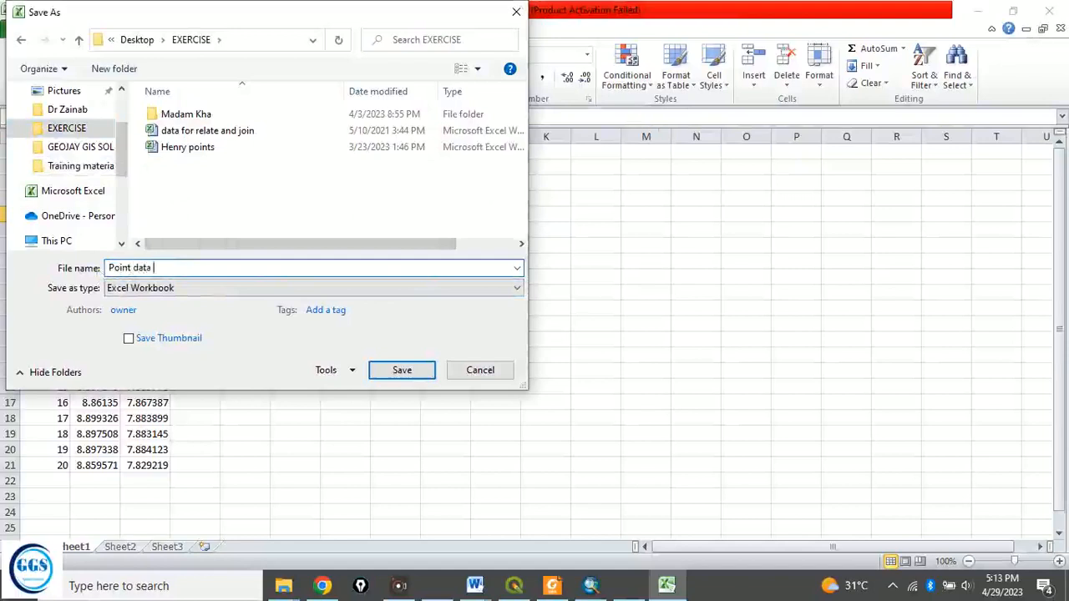
type("1")
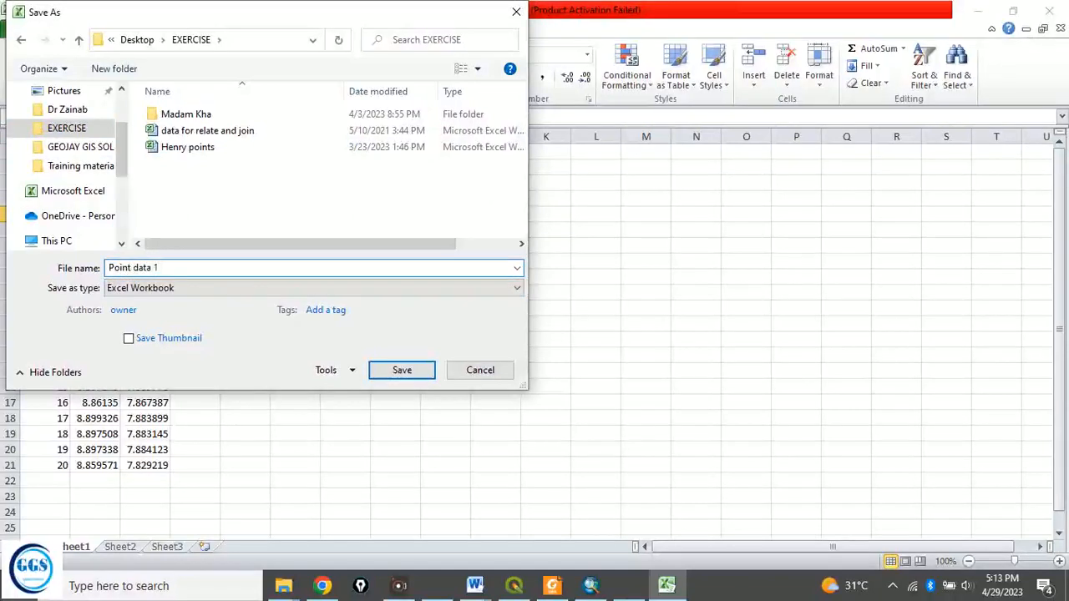
- Save only the active sheet in CSV (Comma delimited) format, keep that format, and switch back to ArcMap
left_click(150, 290)
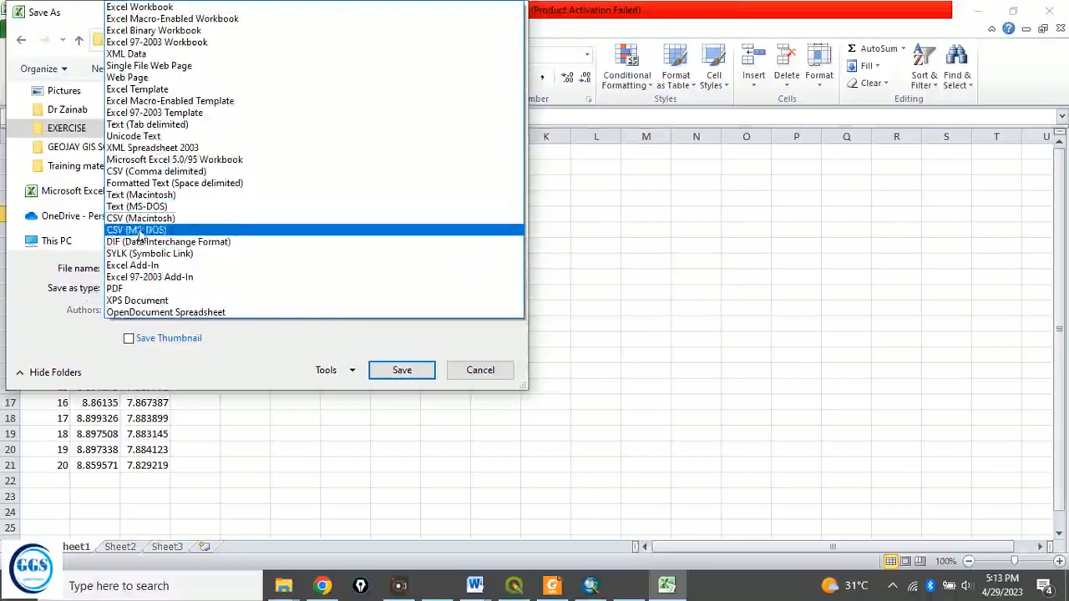
left_click(157, 171)
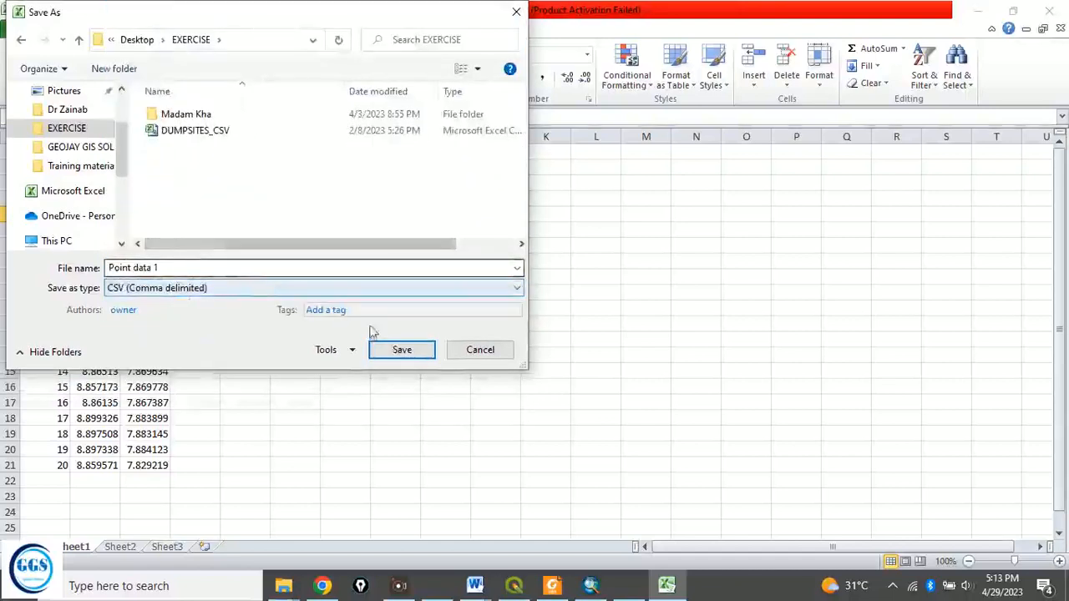
left_click(409, 354)
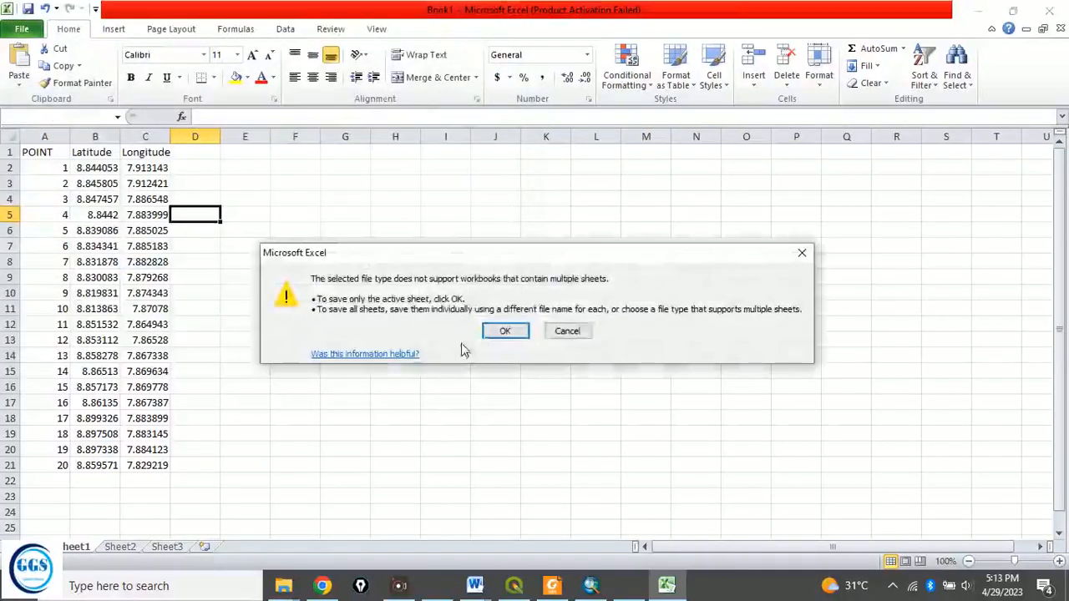
left_click(493, 330)
left_click(474, 347)
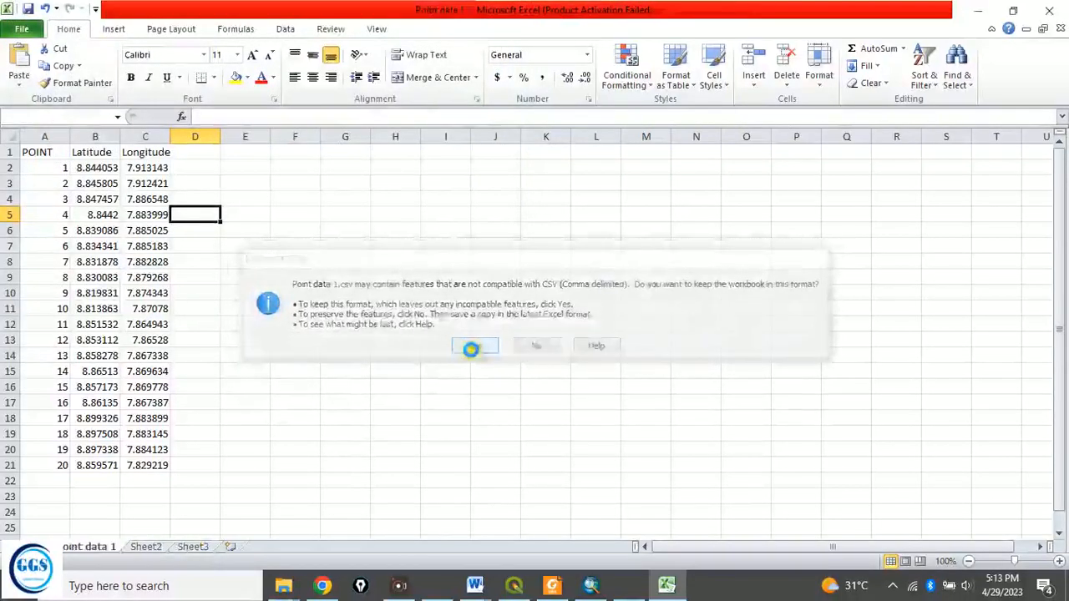
left_click(976, 11)
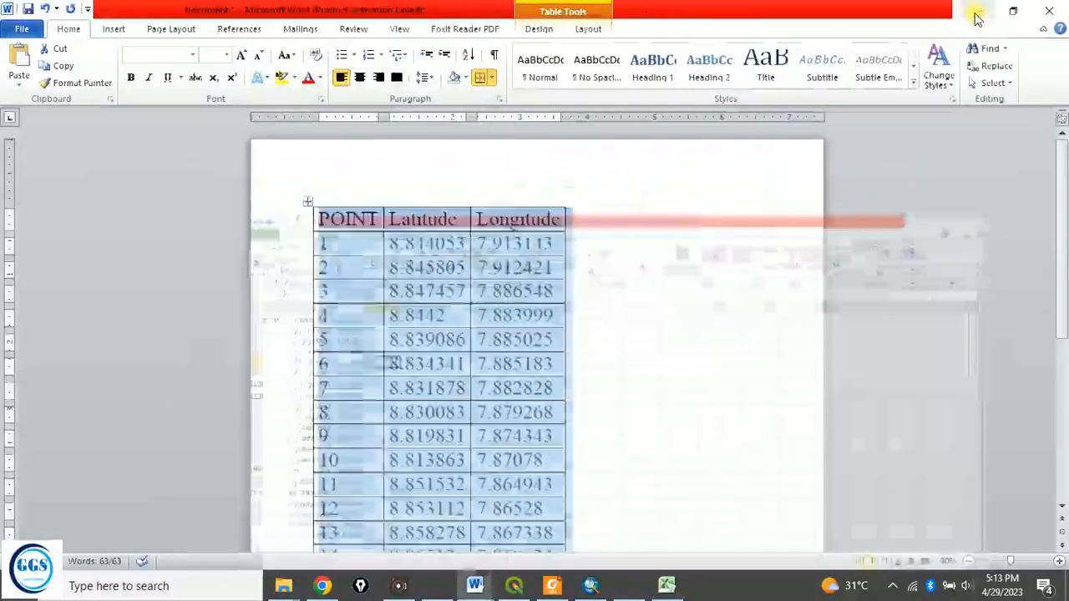
left_click(589, 587)
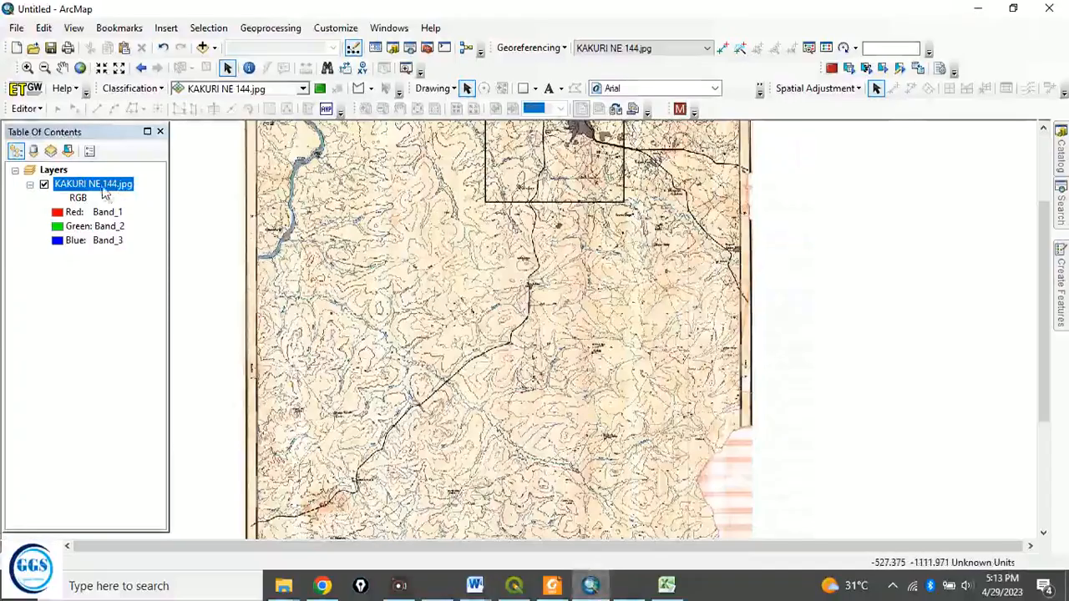
- Remove the KAKURI NE 144.jpg layer from the map, and review the Point data 1 coordinate table in Excel before returning to ArcMap
right_click(101, 183)
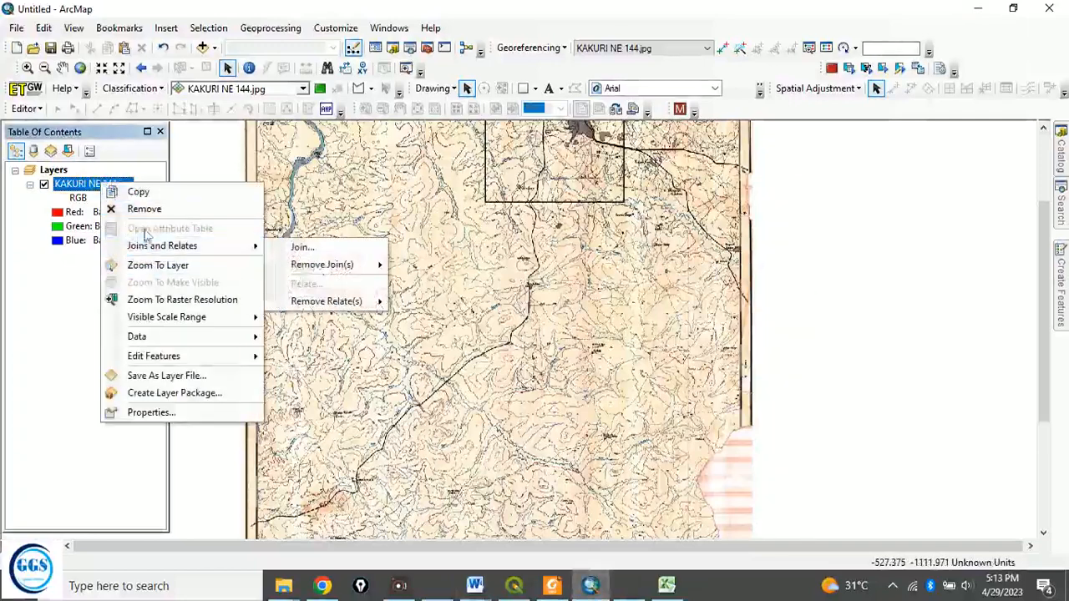
left_click(140, 210)
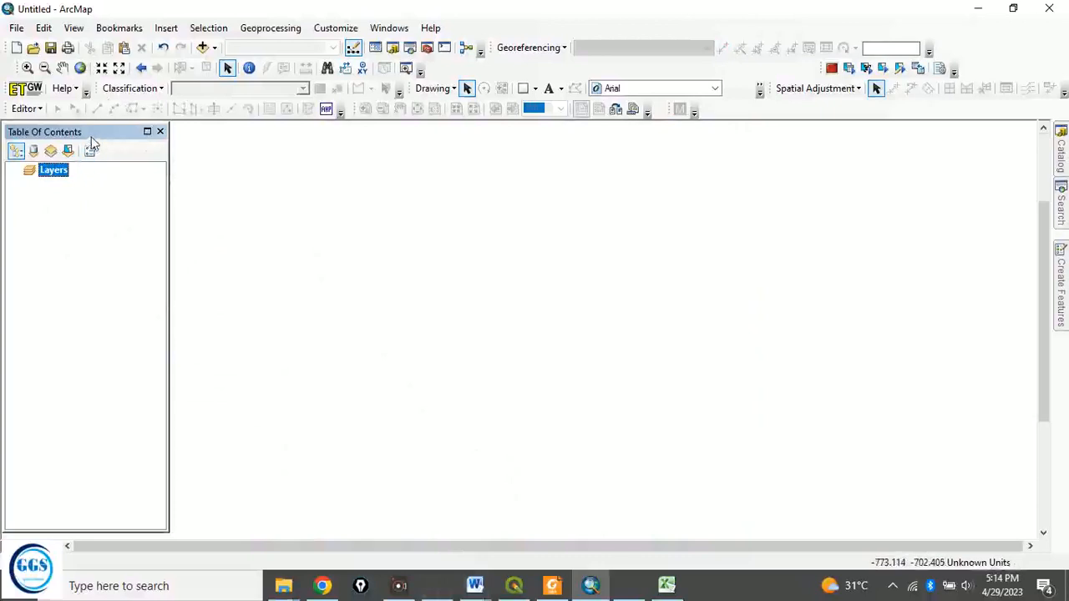
left_click(667, 586)
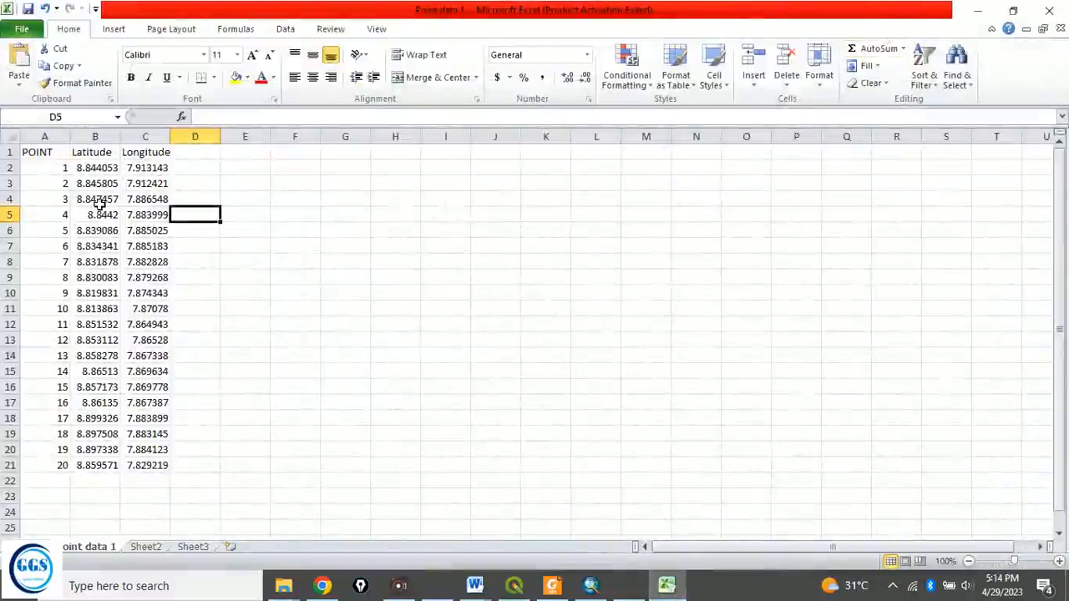
left_click(981, 10)
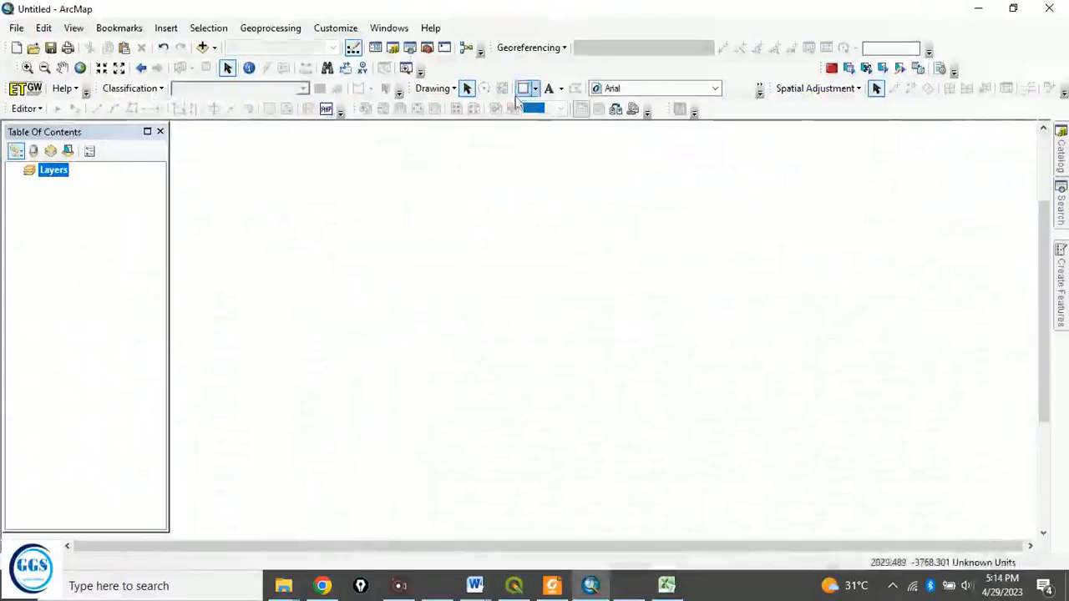
- Start adding XY data and choose Point data 1.csv from the EXERCISE folder as the coordinate table
left_click(16, 29)
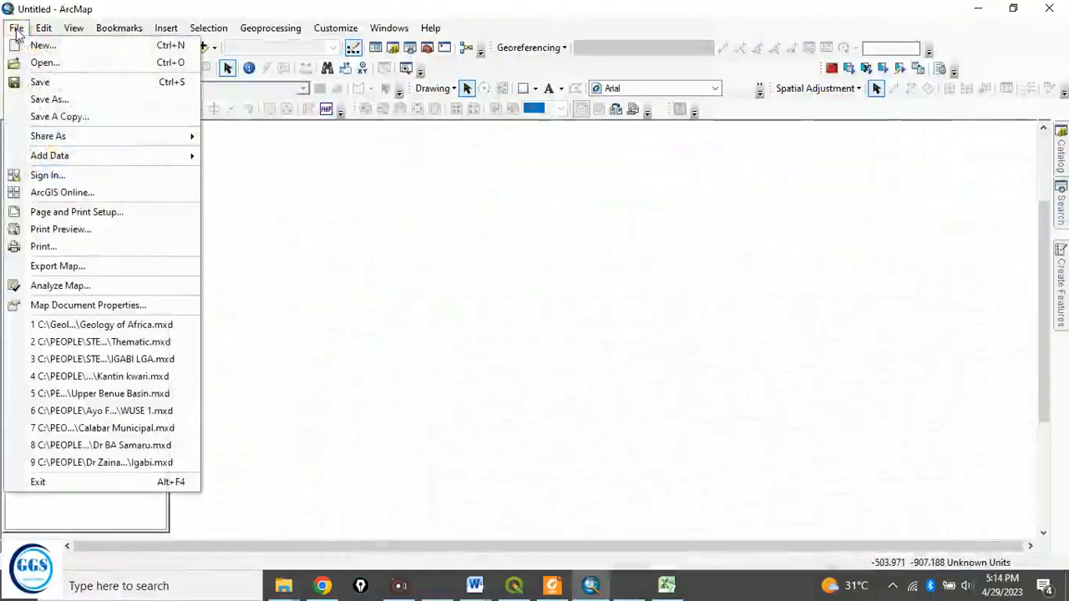
mouse_move(62, 163)
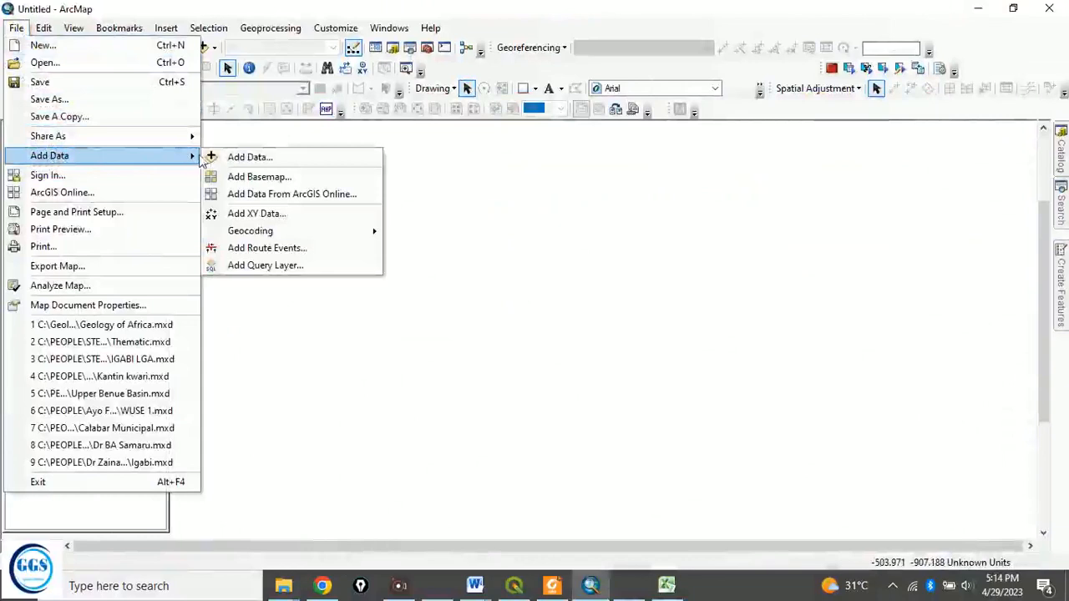
left_click(267, 216)
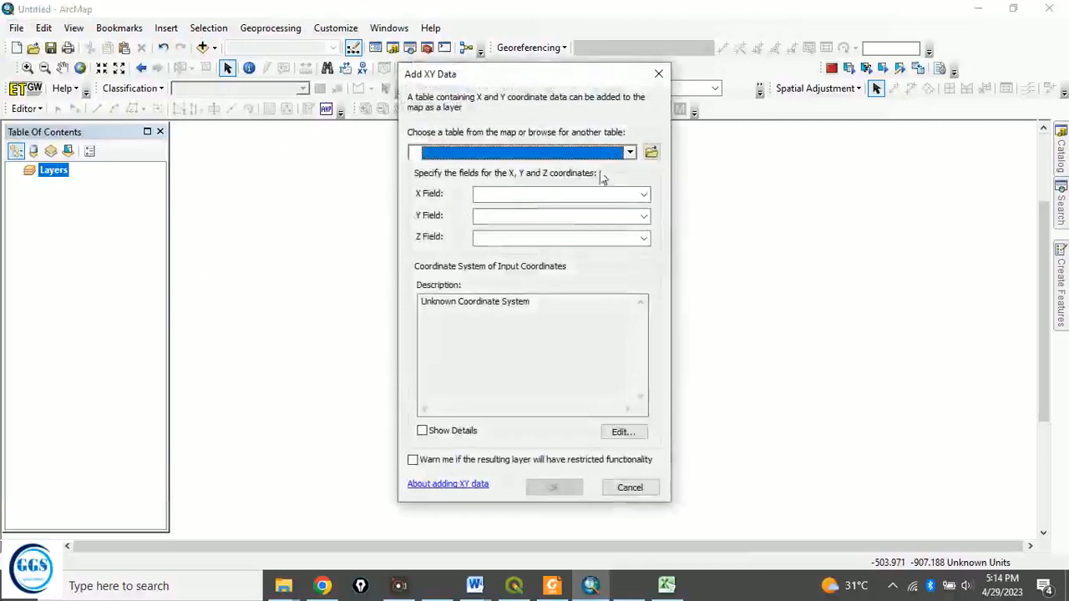
left_click(651, 151)
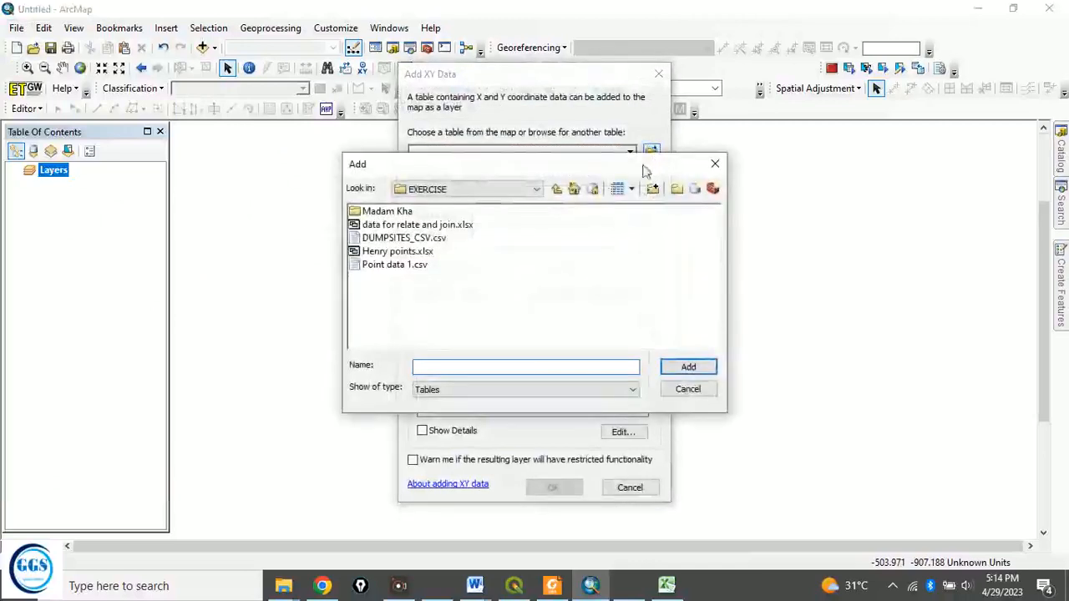
left_click(403, 266)
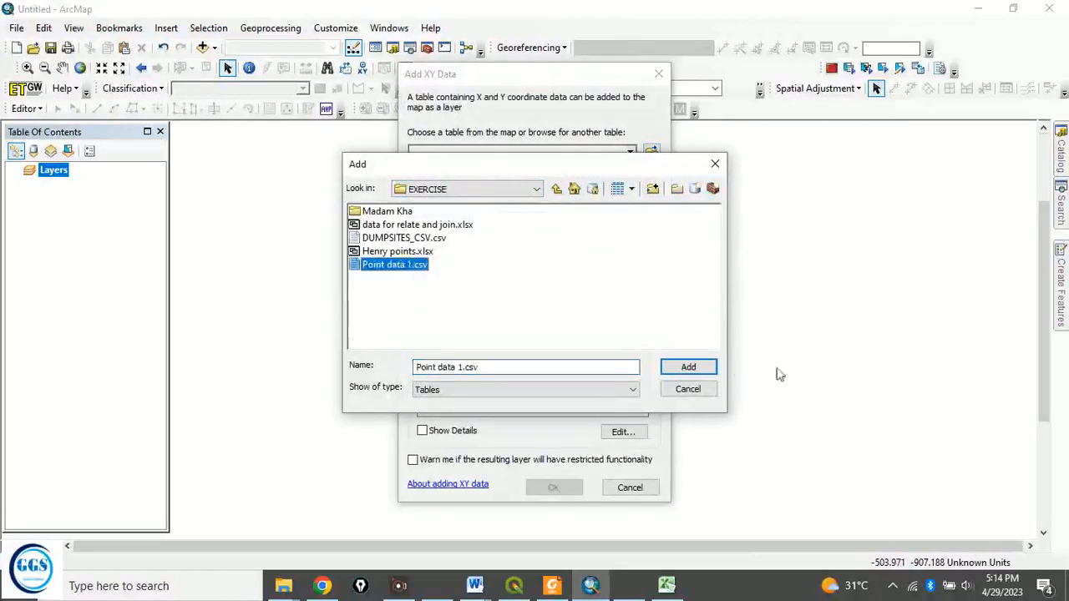
left_click(687, 369)
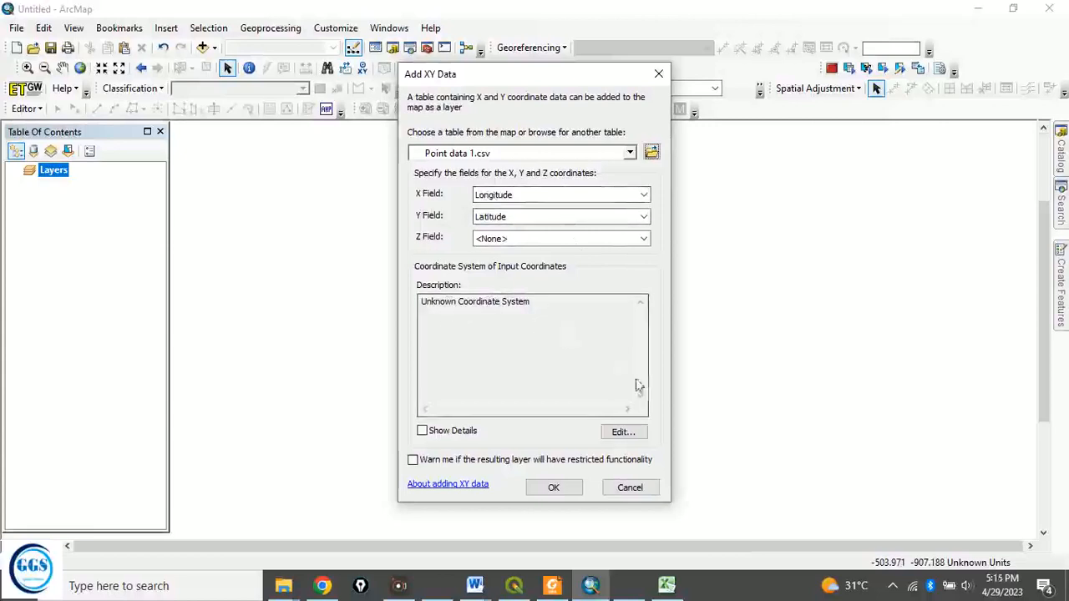
- Set the input coordinate system to WGS 1984 from the favorites and add the XY points to the map
left_click(620, 435)
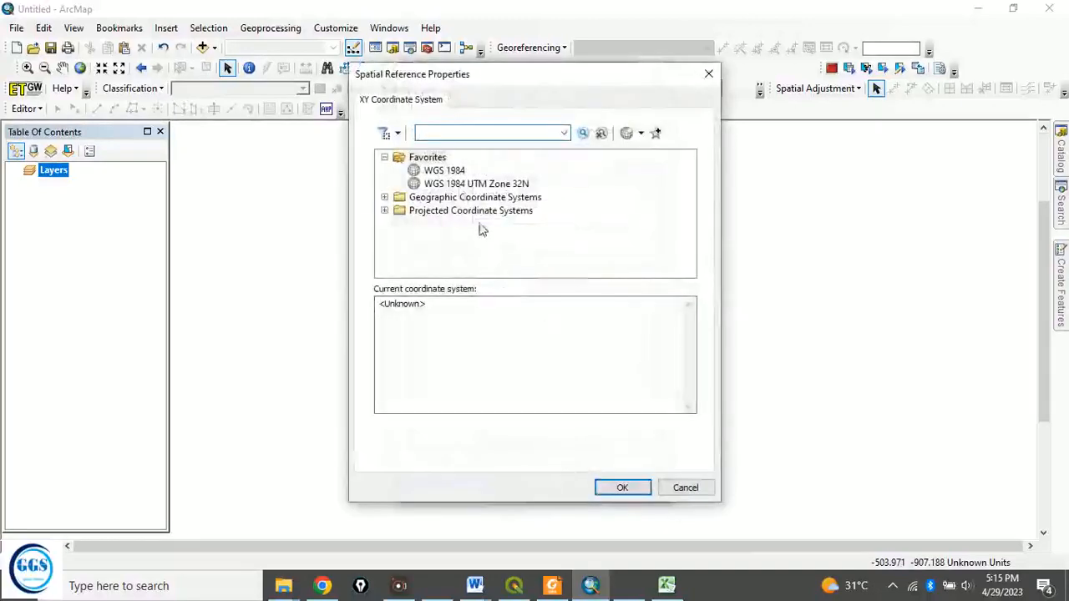
left_click(451, 171)
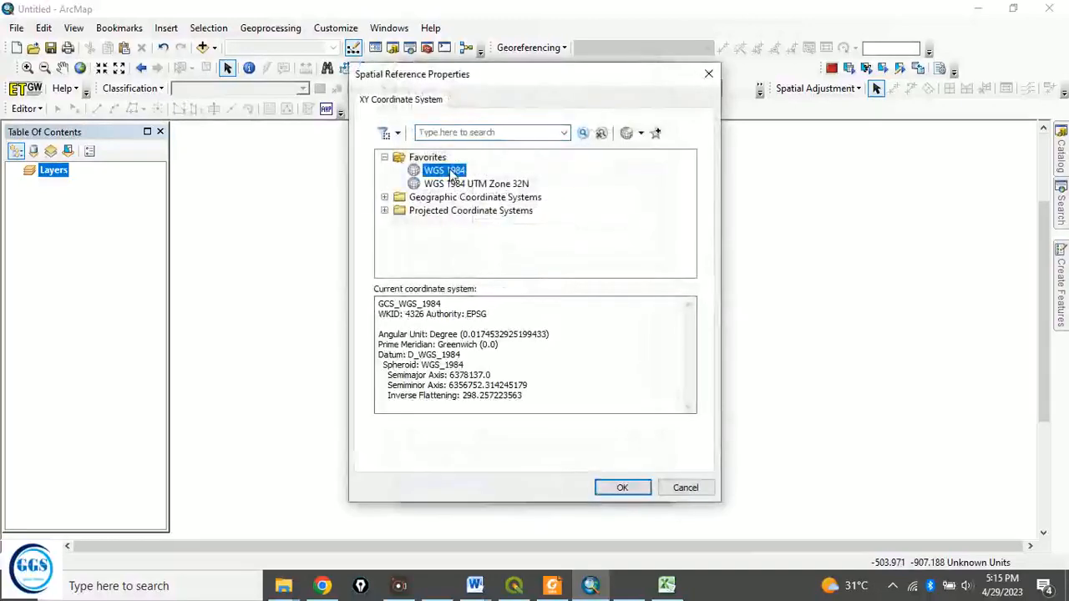
left_click(622, 488)
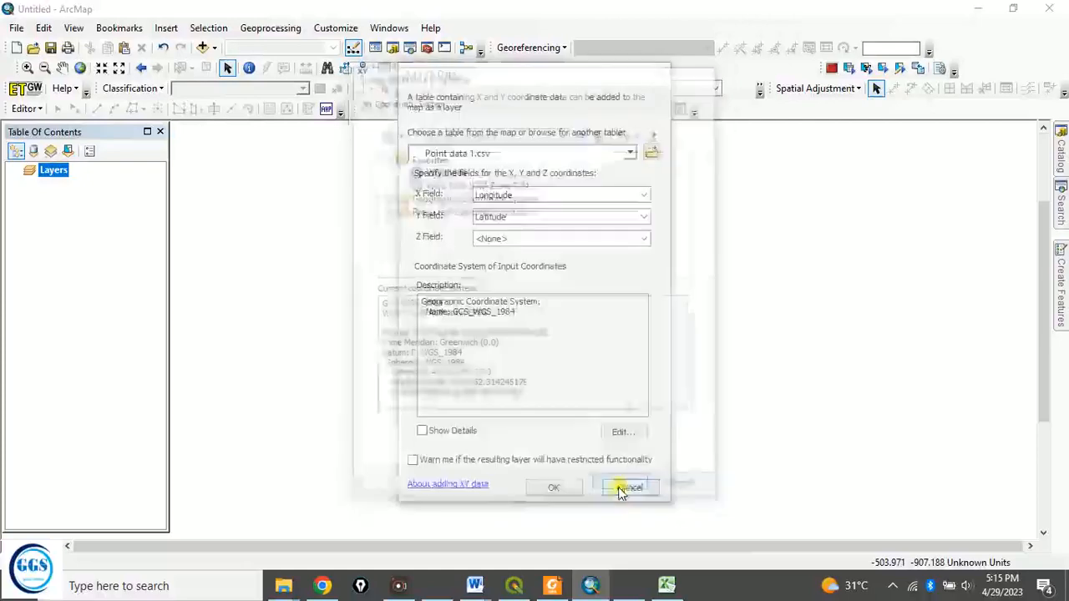
left_click(553, 489)
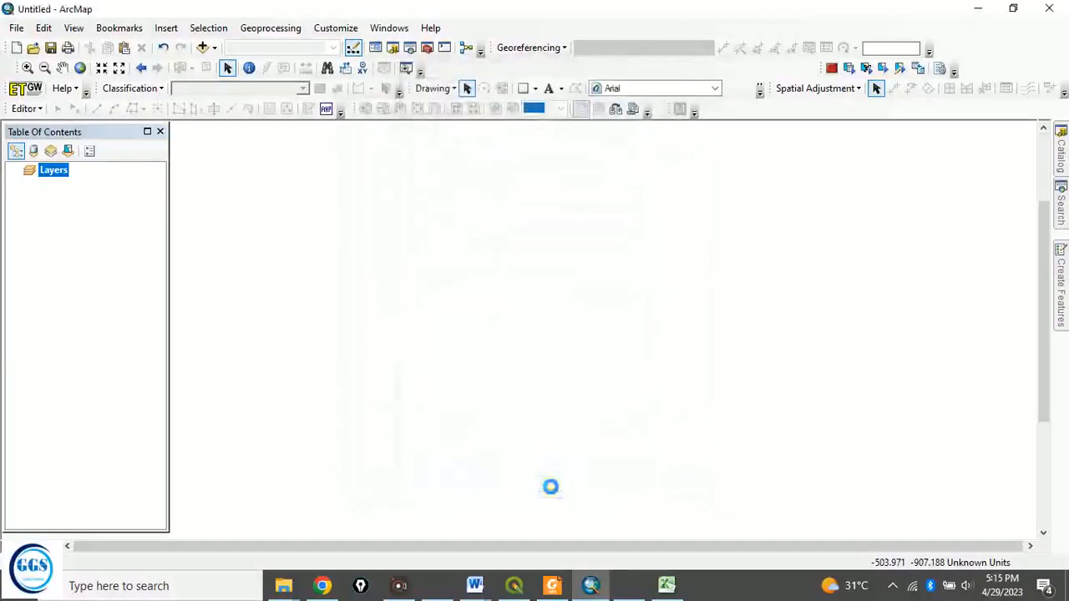